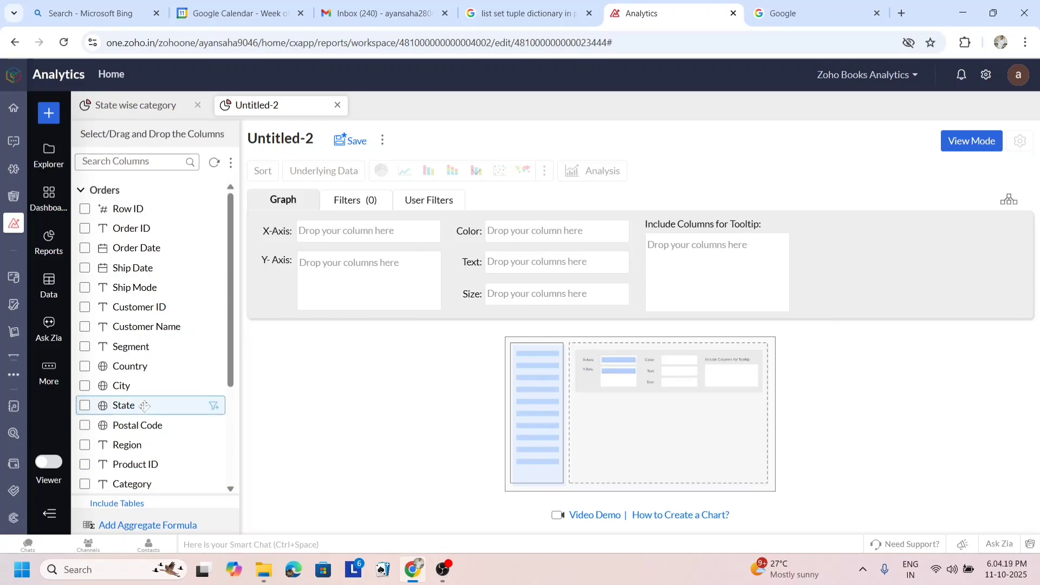
Review the existing State wise category report's map and column setup as a reference for the untitled report.
{"action": "left_click", "coordinate": [151, 104]}
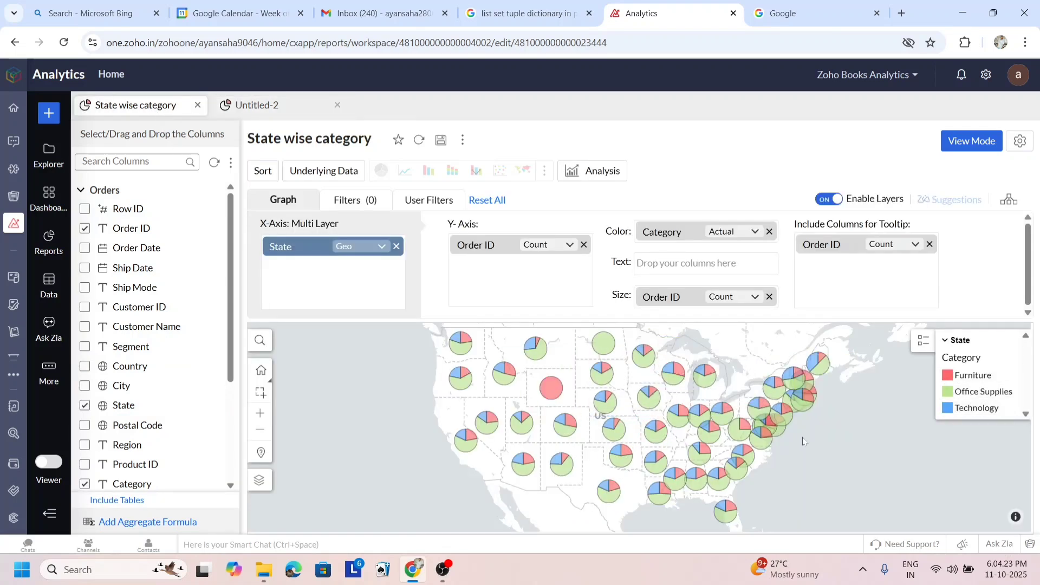
{"action": "mouse_move", "coordinate": [719, 518]}
{"action": "mouse_move", "coordinate": [741, 430]}
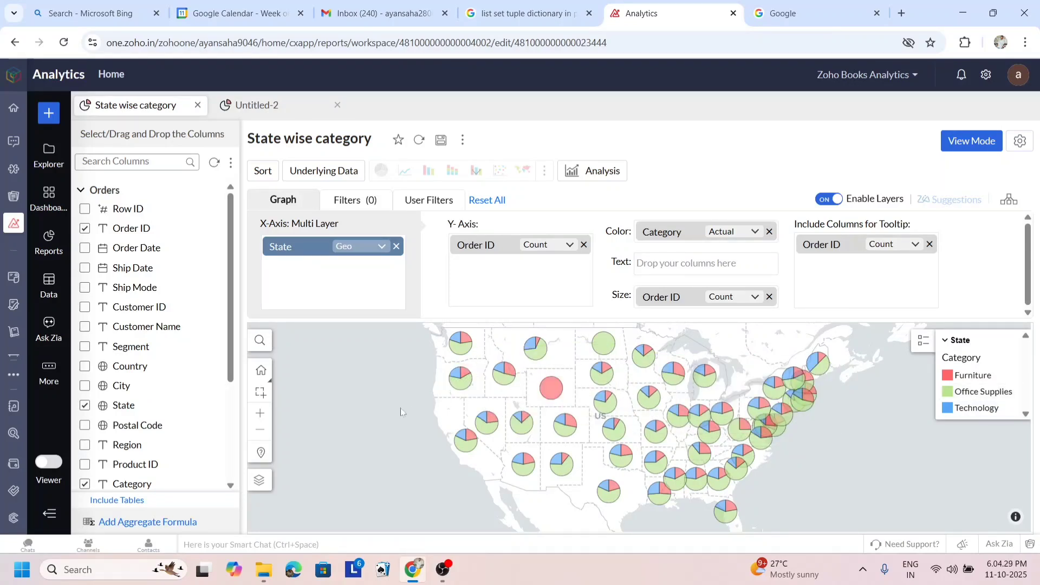
{"action": "left_click", "coordinate": [268, 106]}
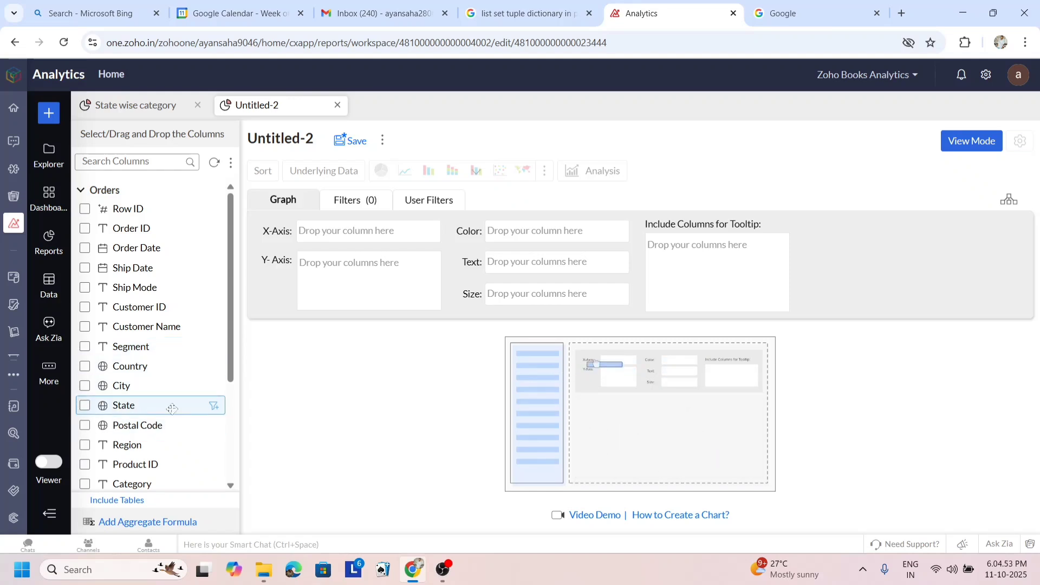
{"action": "left_click", "coordinate": [142, 104]}
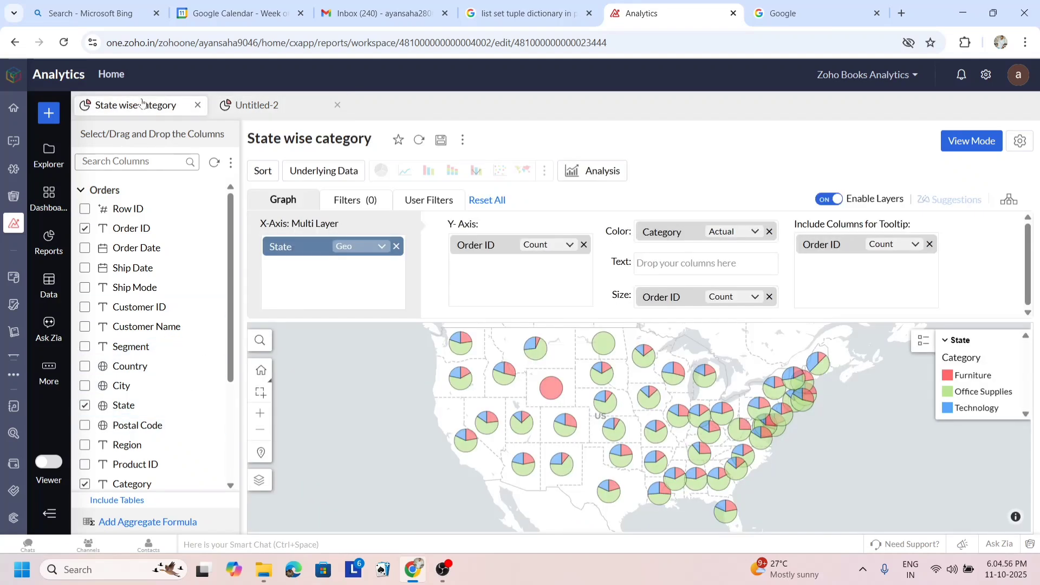
In the untitled report, place the State column on the X-axis and generate the map chart.
{"action": "left_click", "coordinate": [263, 107]}
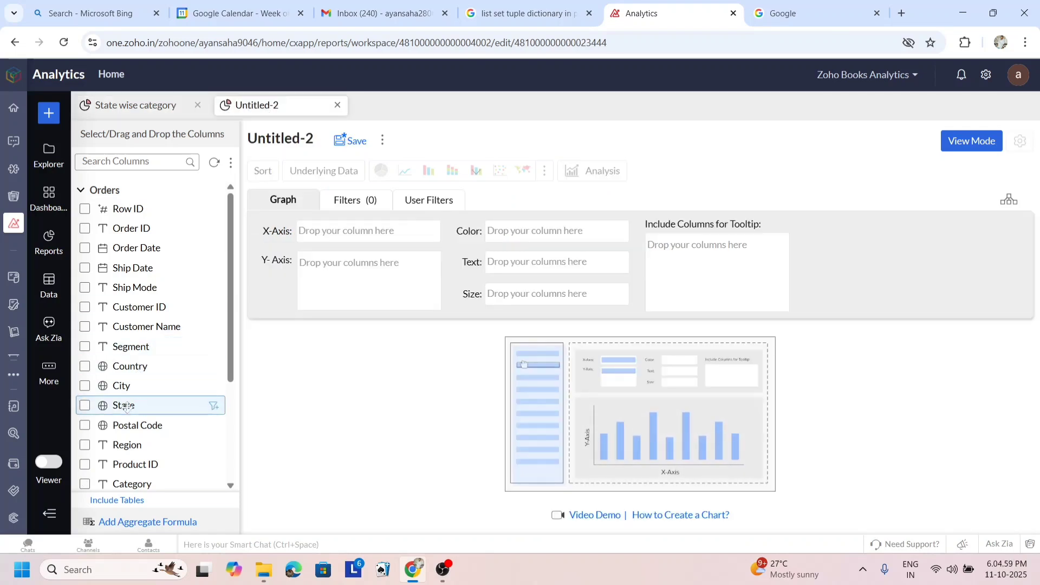
{"action": "left_click_drag", "start_coordinate": [126, 405], "coordinate": [369, 226]}
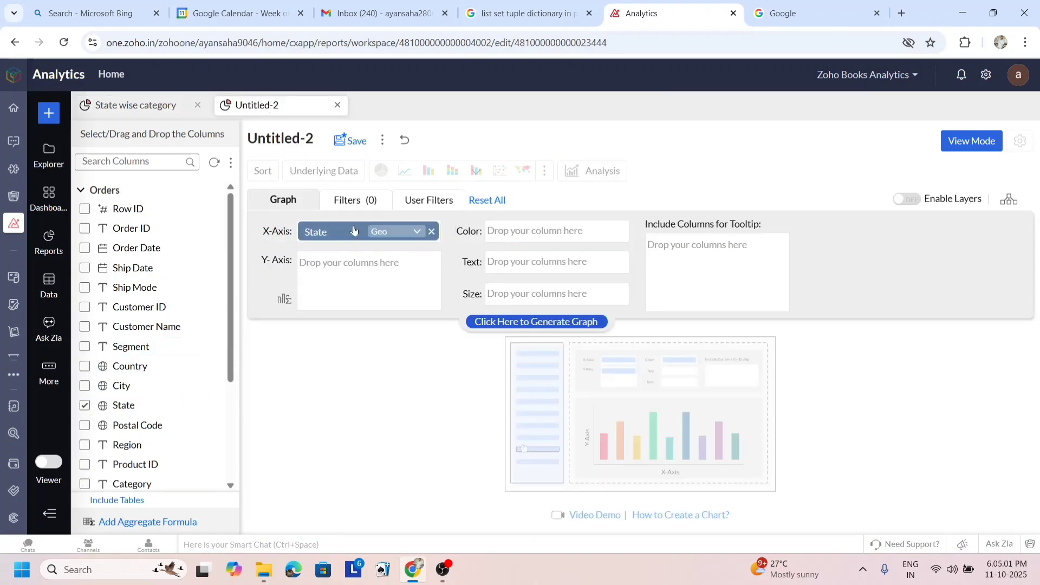
{"action": "left_click", "coordinate": [499, 321]}
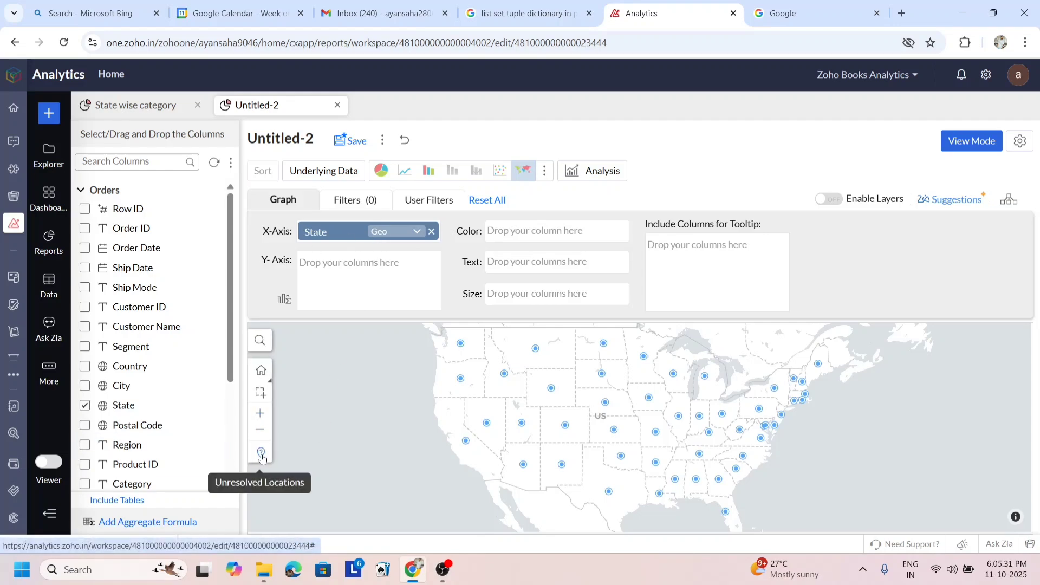
Open the map's unresolved locations and examine the country mapping options and Florida's location search settings.
{"action": "left_click", "coordinate": [262, 458]}
{"action": "left_click", "coordinate": [701, 336]}
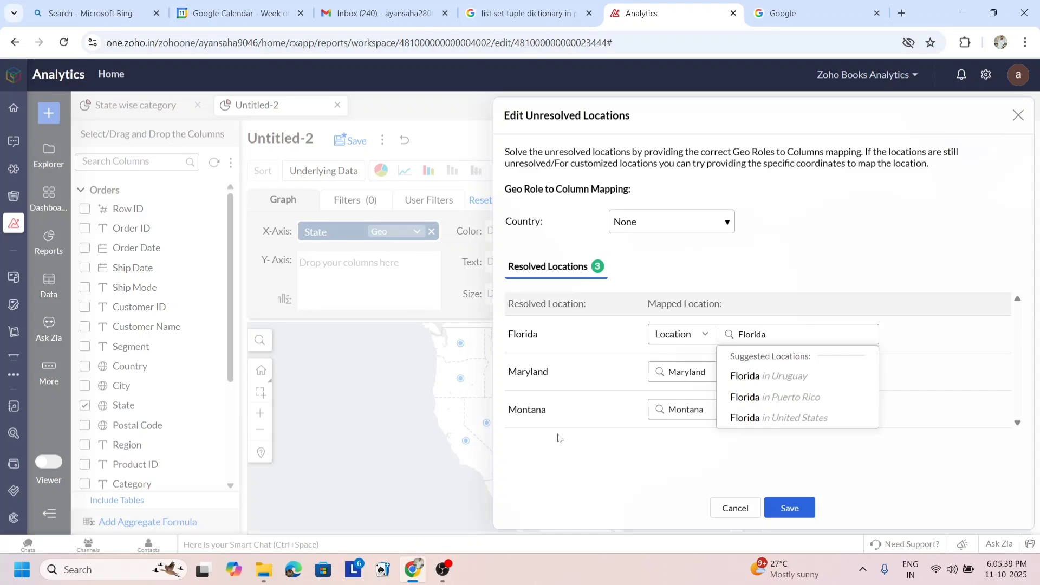
{"action": "left_click", "coordinate": [668, 228]}
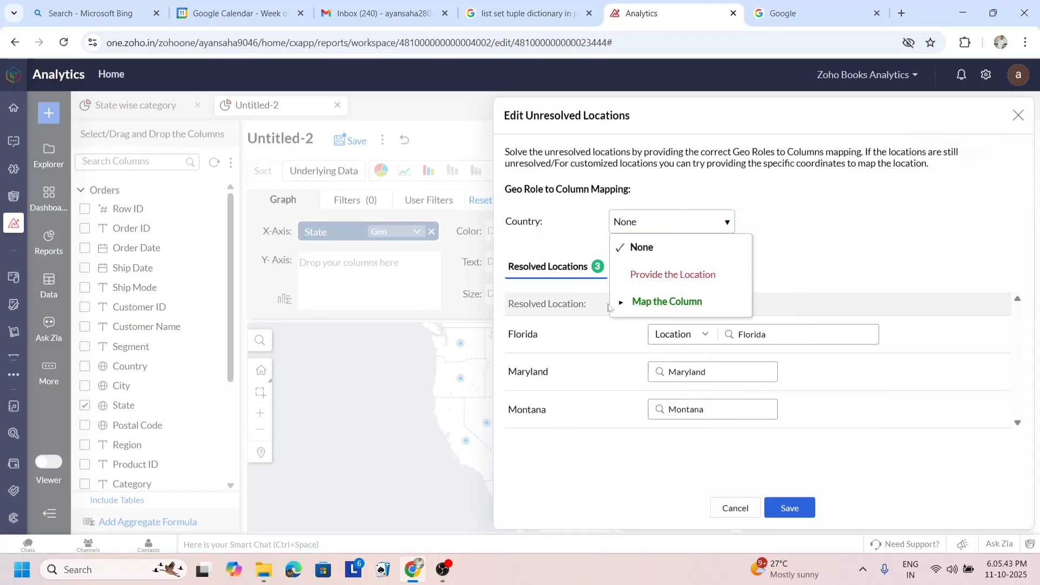
{"action": "left_click", "coordinate": [841, 241]}
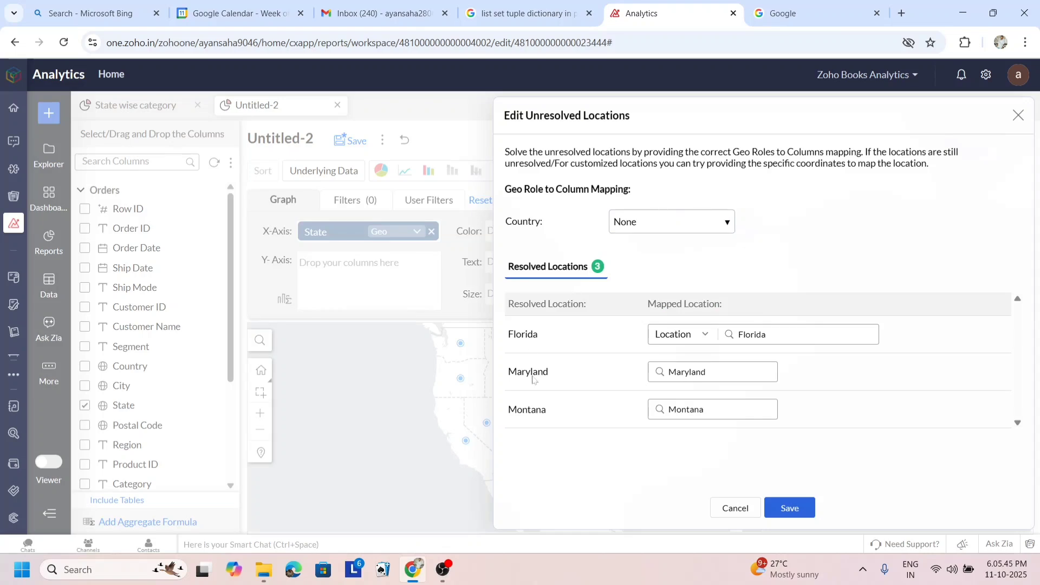
{"action": "left_click", "coordinate": [801, 335]}
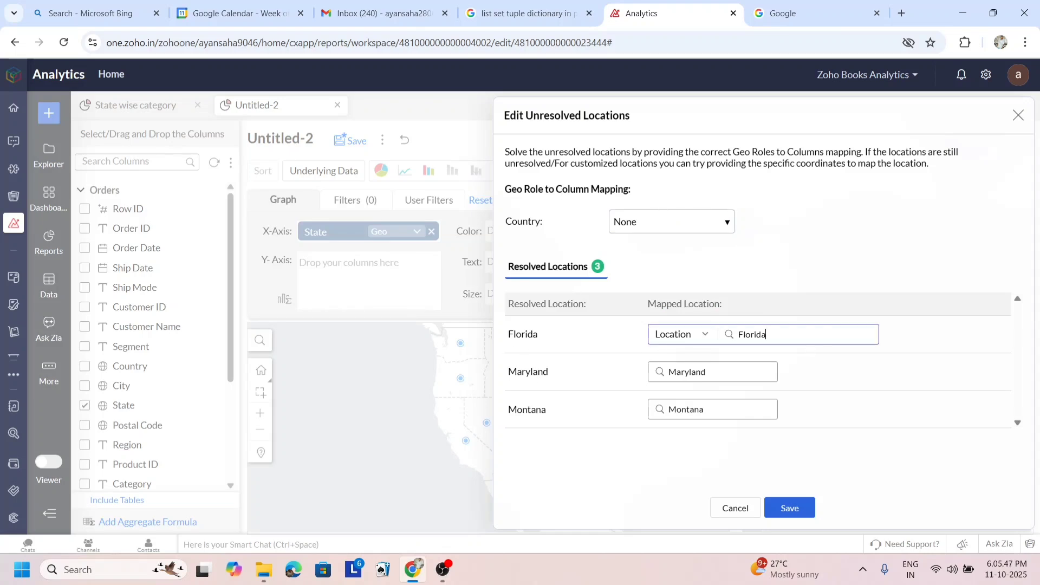
{"action": "left_click", "coordinate": [704, 335]}
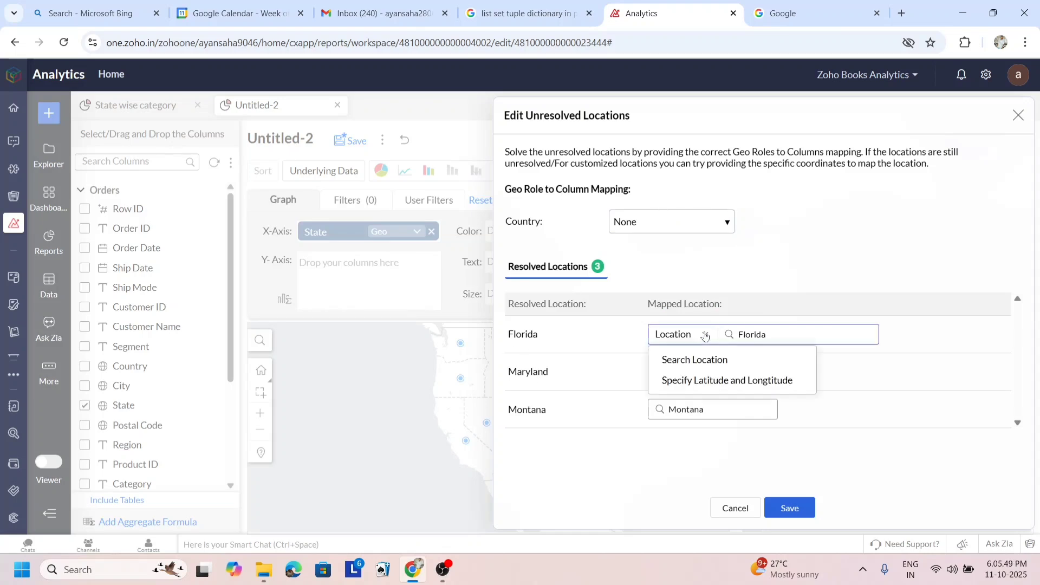
{"action": "left_click", "coordinate": [695, 368]}
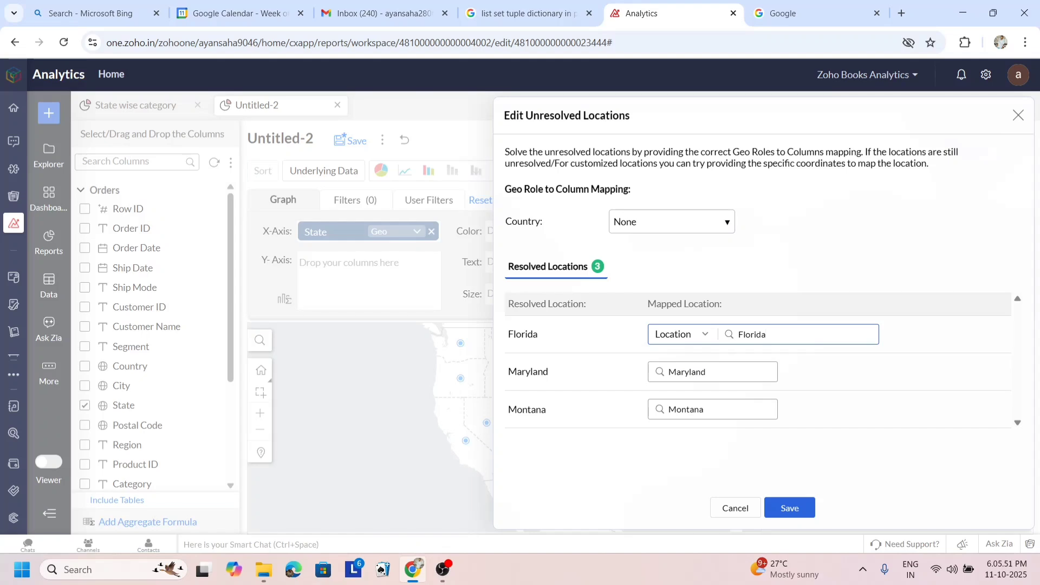
Map Maryland to its United States location, check Montana's suggested locations, and save the location mapping.
{"action": "left_click", "coordinate": [726, 373]}
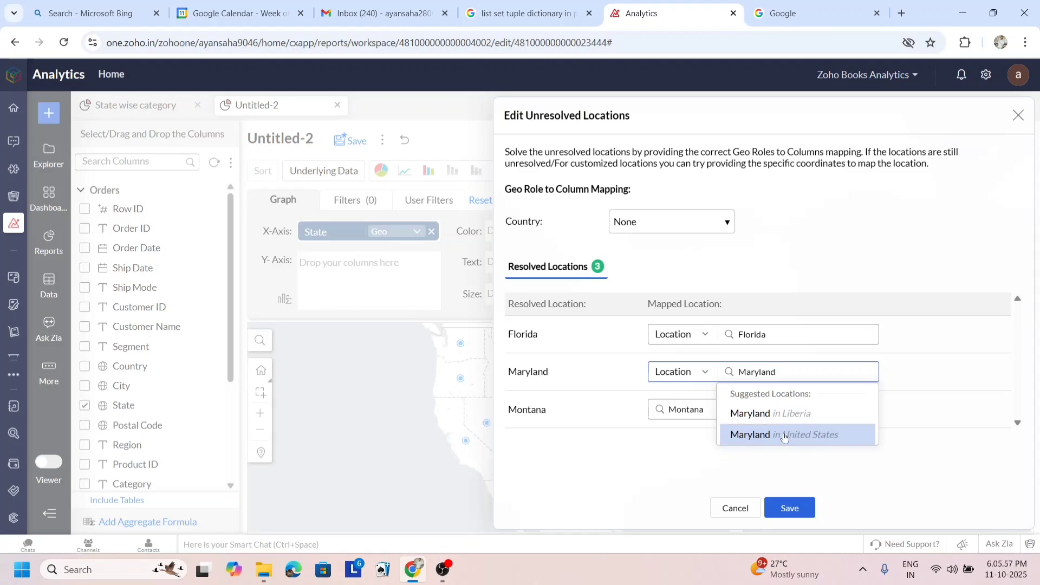
{"action": "left_click", "coordinate": [837, 434]}
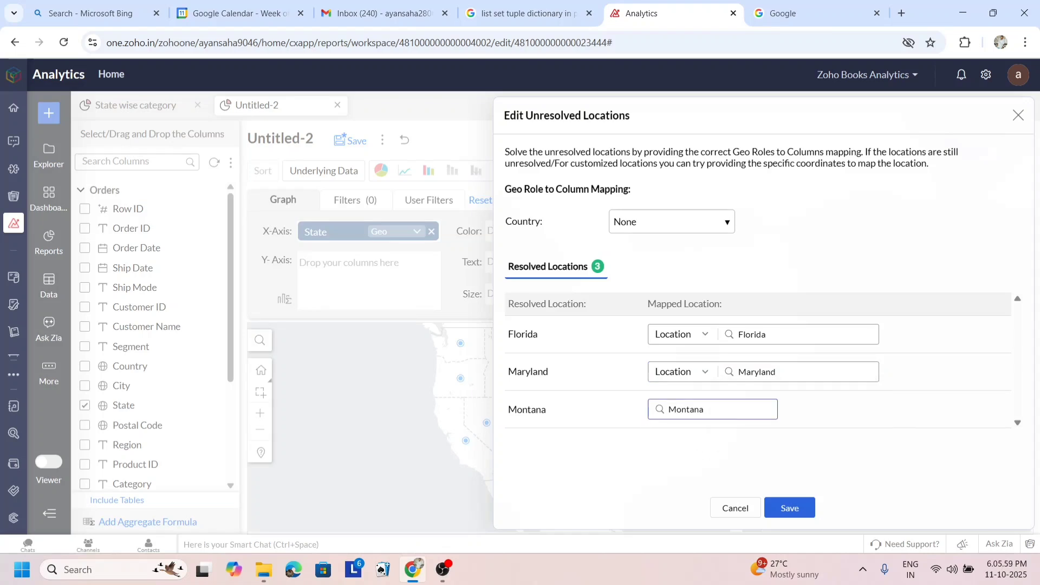
{"action": "left_click", "coordinate": [684, 410]}
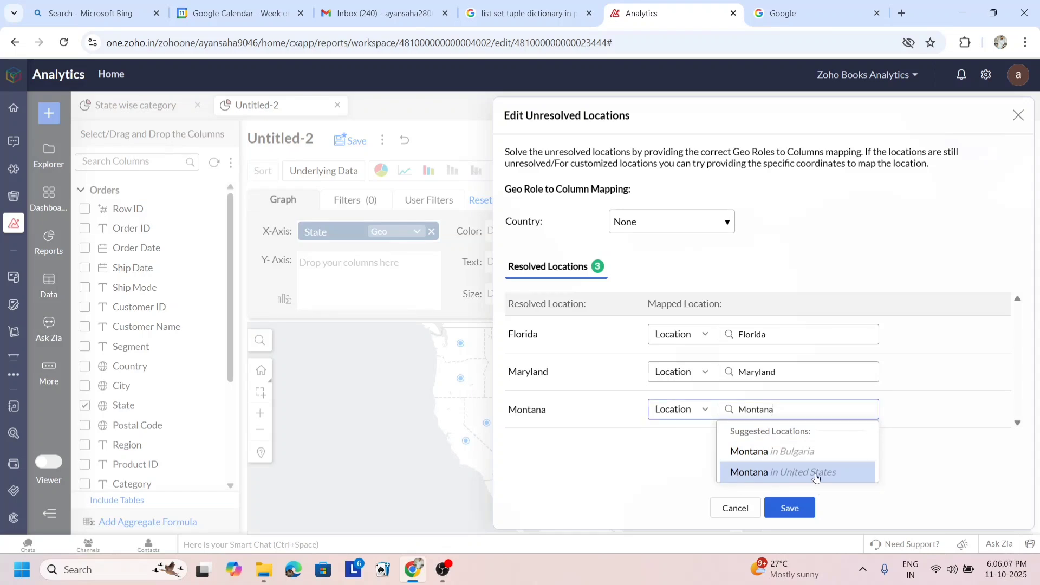
{"action": "left_click", "coordinate": [968, 462]}
{"action": "left_click", "coordinate": [789, 506]}
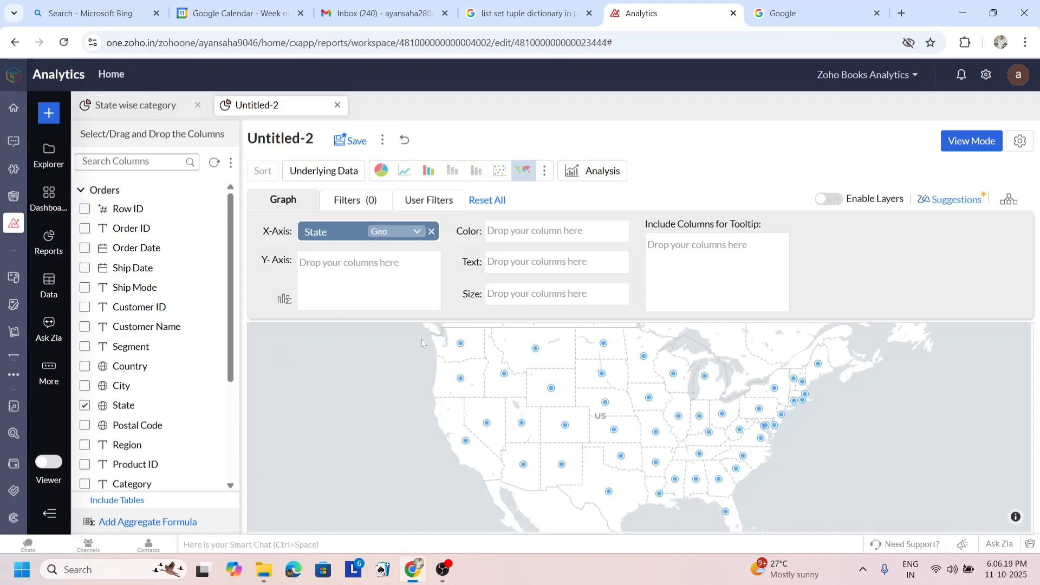
Inspect state tooltips on the generated map and compare it with the State wise category report.
{"action": "mouse_move", "coordinate": [599, 378]}
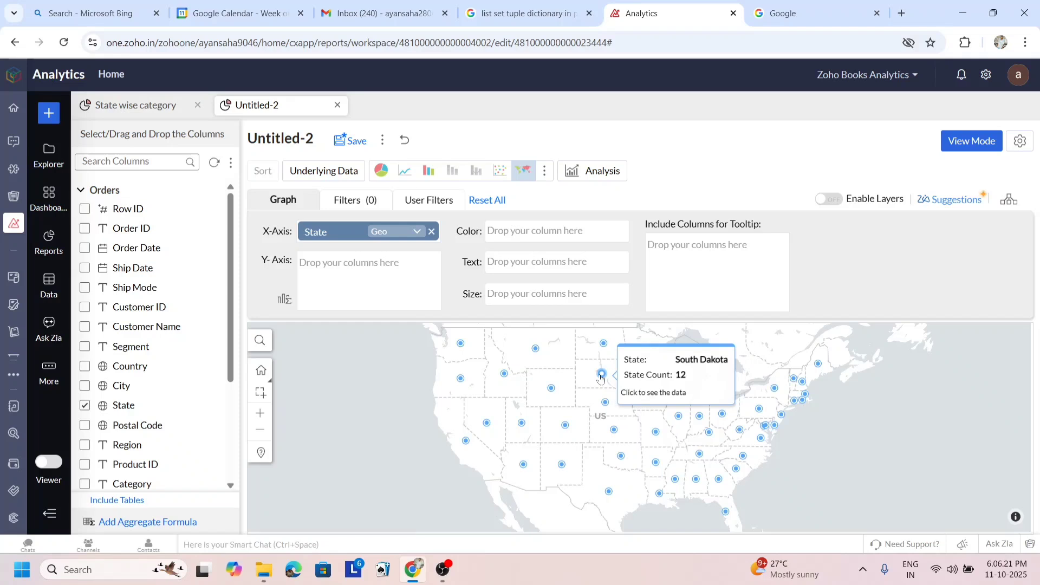
{"action": "mouse_move", "coordinate": [605, 401]}
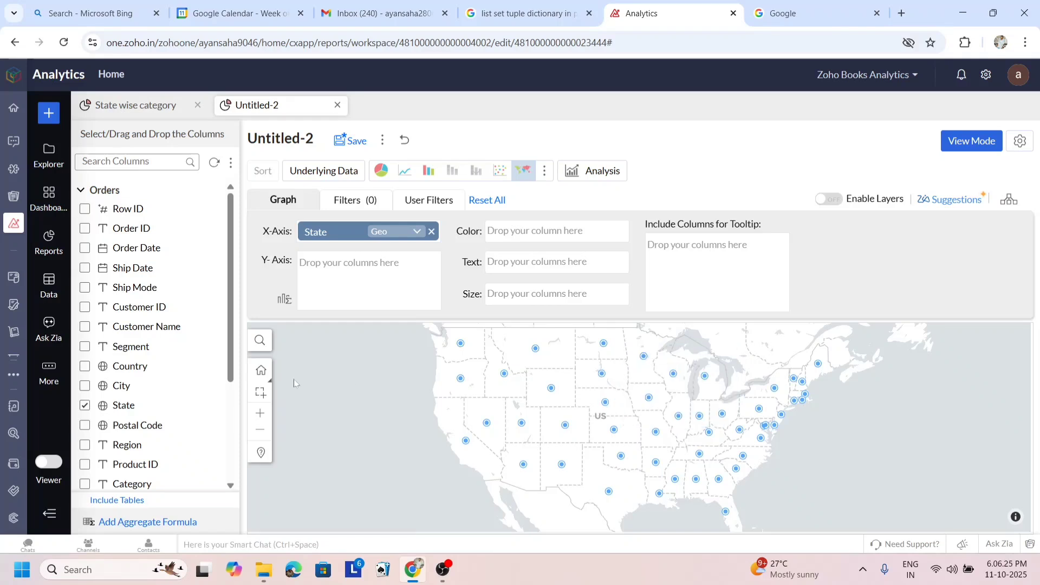
{"action": "left_click", "coordinate": [147, 103]}
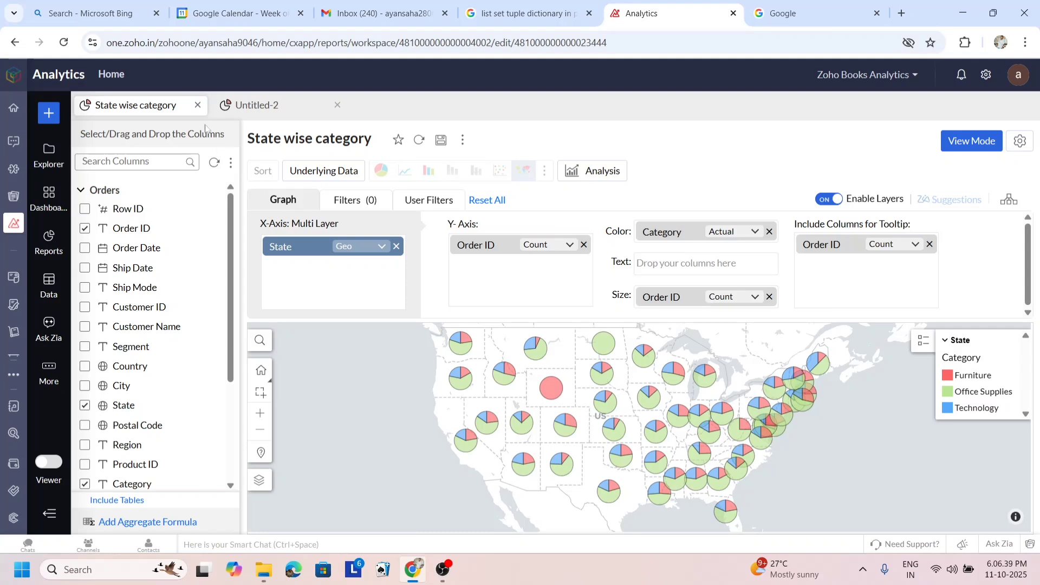
Size the untitled report's map markers by the sum of Sales and regenerate the graph.
{"action": "left_click", "coordinate": [267, 103]}
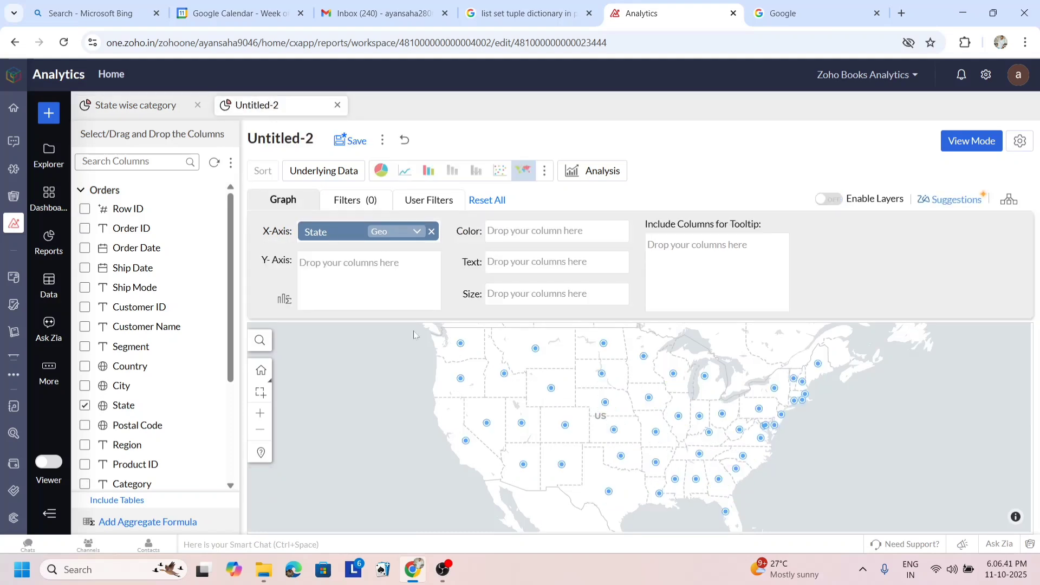
{"action": "scroll", "coordinate": [112, 388], "scroll_direction": "down", "scroll_amount": 2}
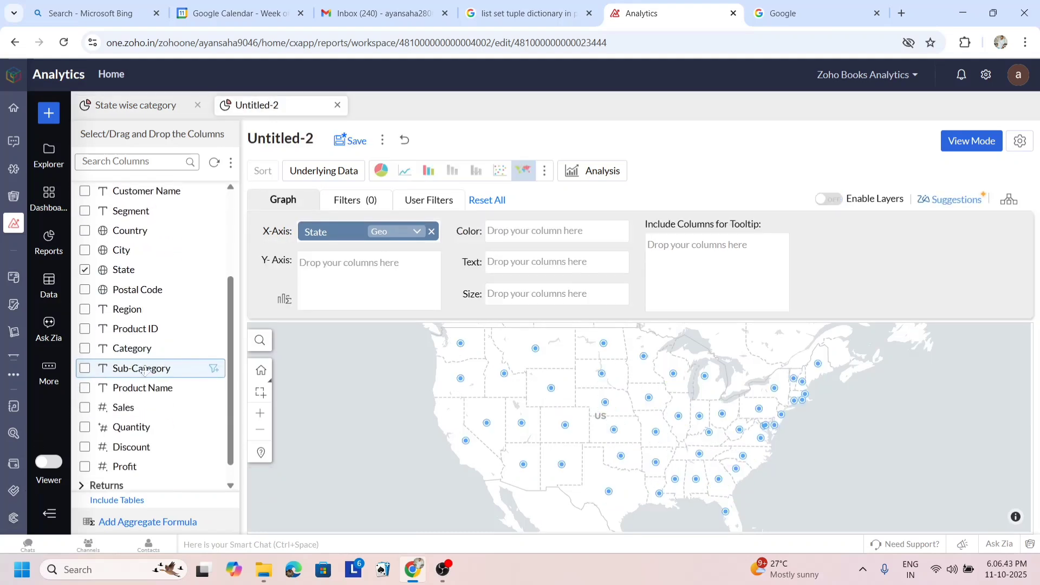
{"action": "left_click_drag", "start_coordinate": [123, 407], "coordinate": [535, 294]}
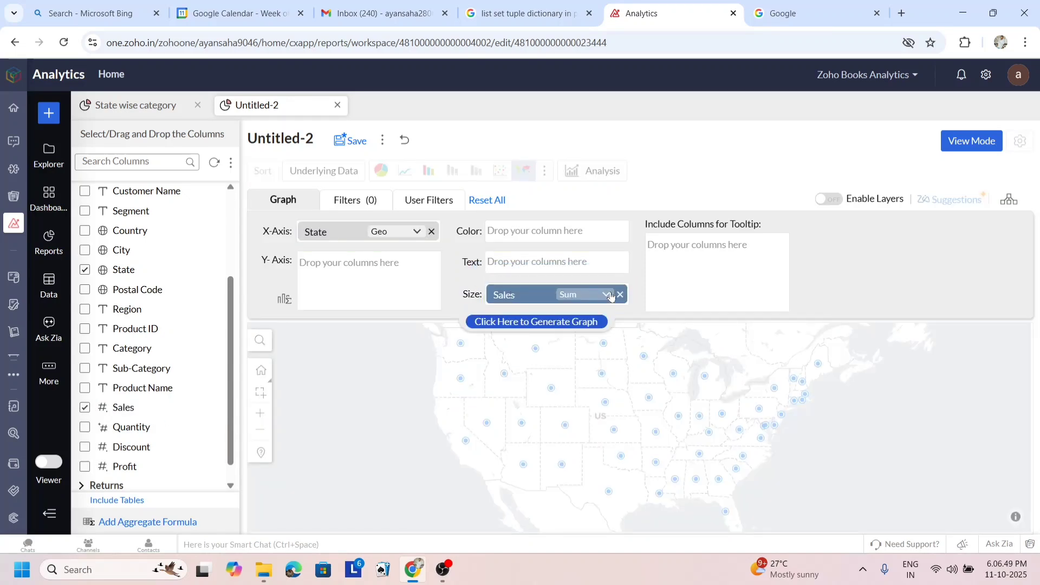
{"action": "left_click", "coordinate": [551, 322]}
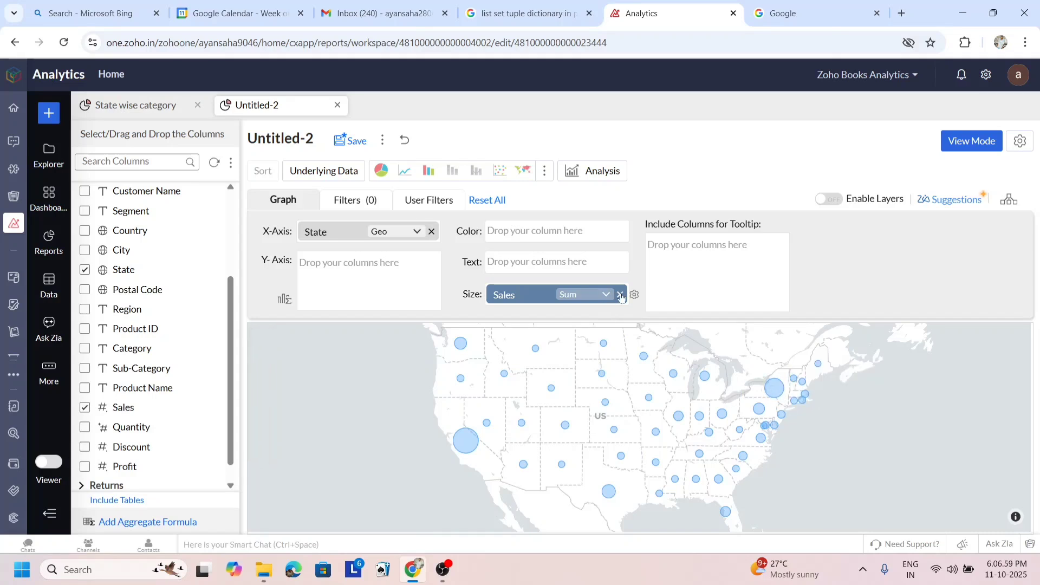
Format the Sales size column with units (Thousands) K - (Lakhs) L - (Crores) C.
{"action": "left_click", "coordinate": [634, 296]}
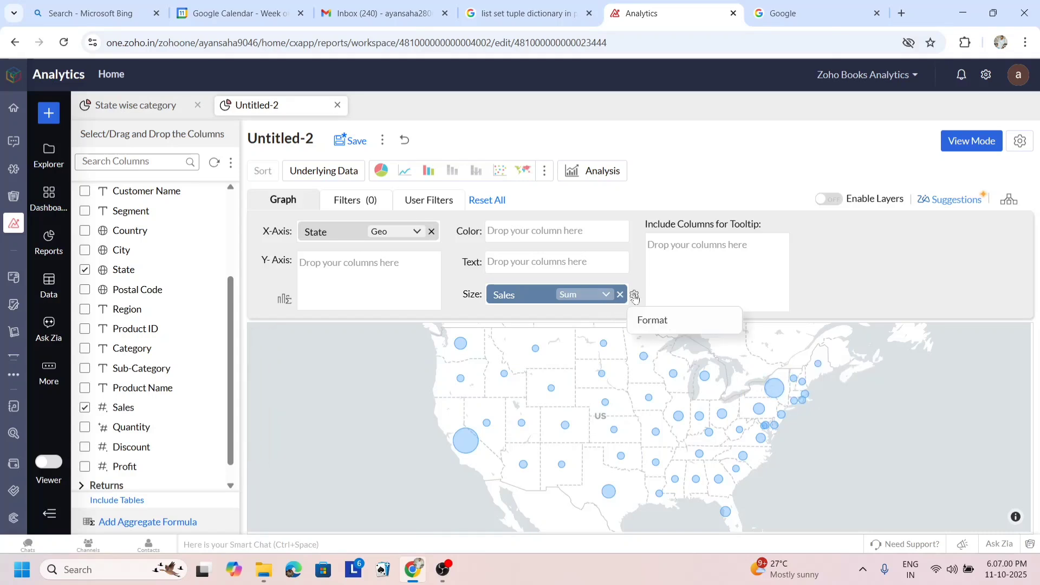
{"action": "left_click", "coordinate": [667, 322]}
{"action": "left_click", "coordinate": [599, 234]}
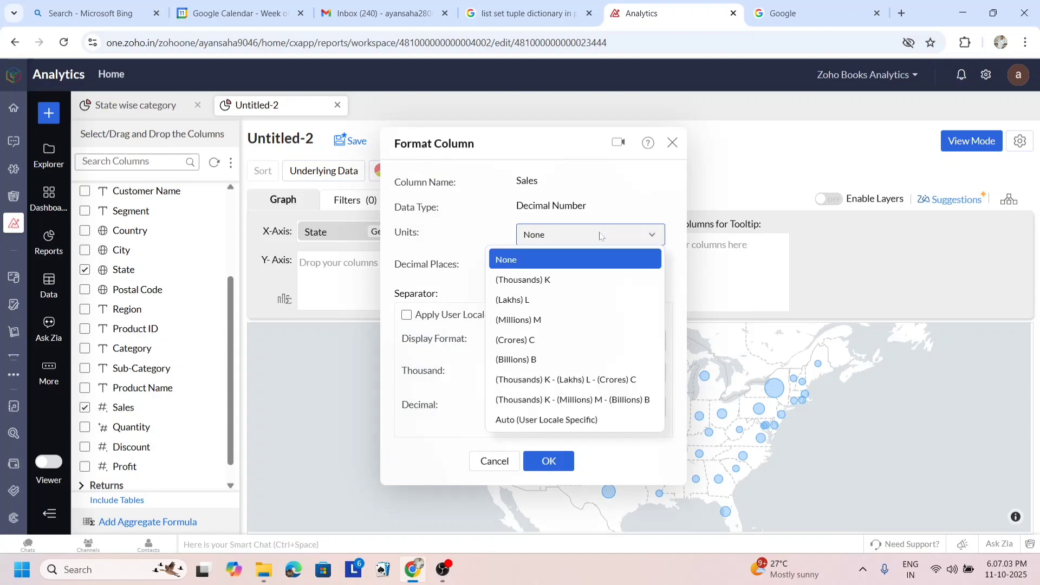
{"action": "left_click", "coordinate": [579, 380]}
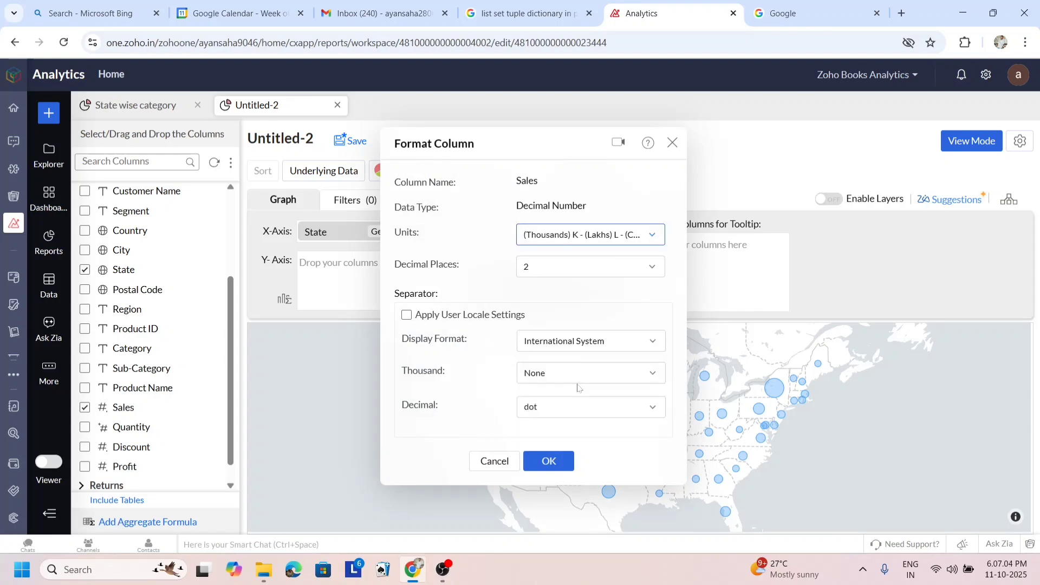
{"action": "left_click", "coordinate": [550, 461]}
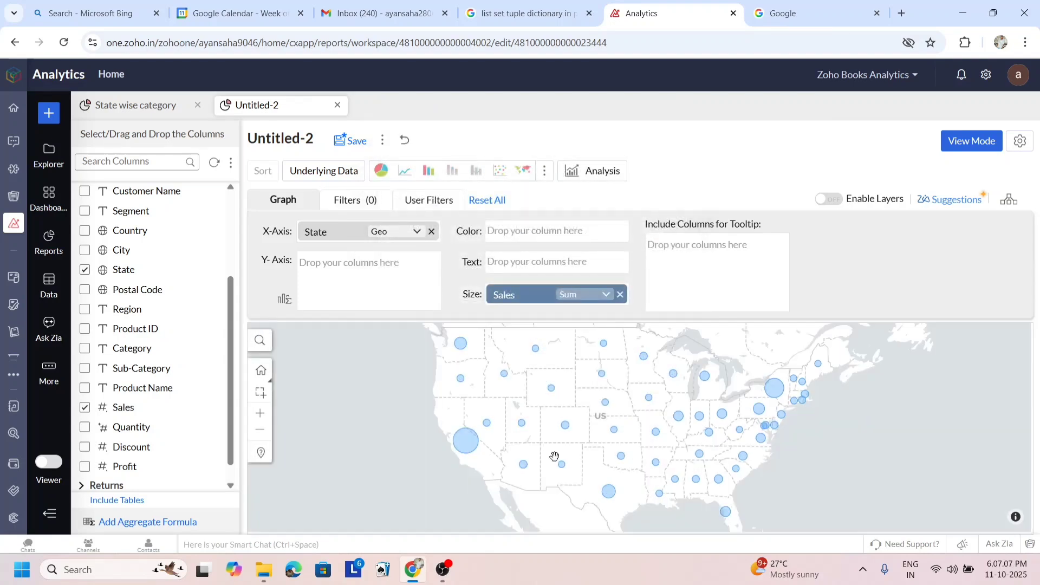
{"action": "mouse_move", "coordinate": [605, 403]}
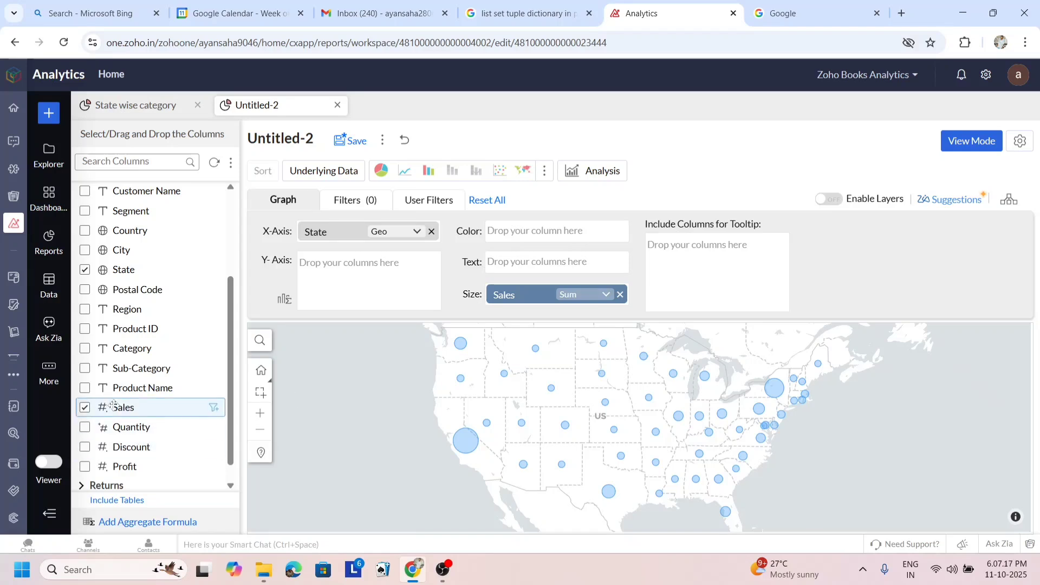
Color the map markers by the actual values of Category and regenerate the graph.
{"action": "scroll", "coordinate": [120, 402], "scroll_direction": "up", "scroll_amount": 3}
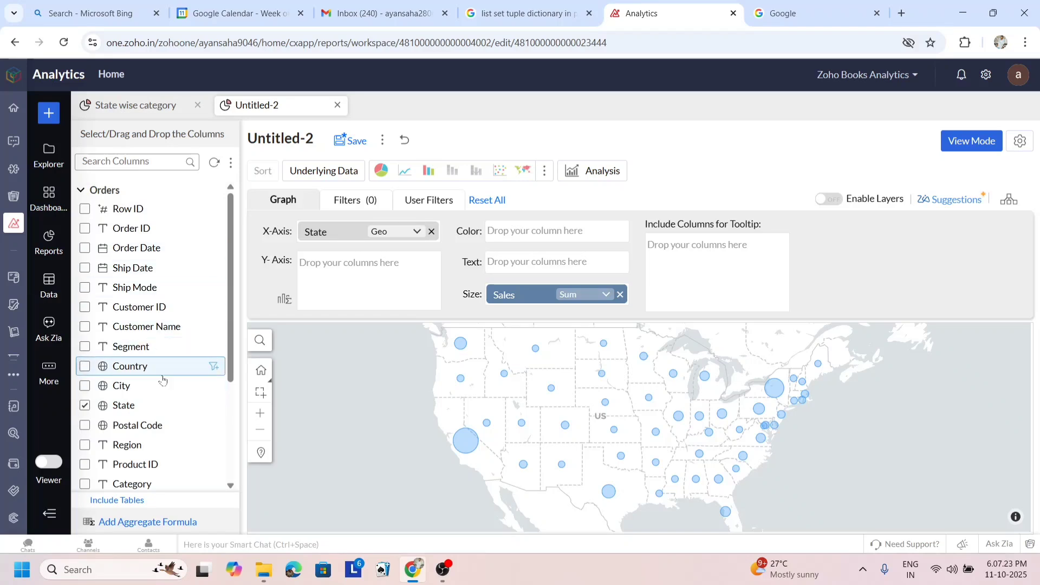
{"action": "scroll", "coordinate": [163, 364], "scroll_direction": "down", "scroll_amount": 2}
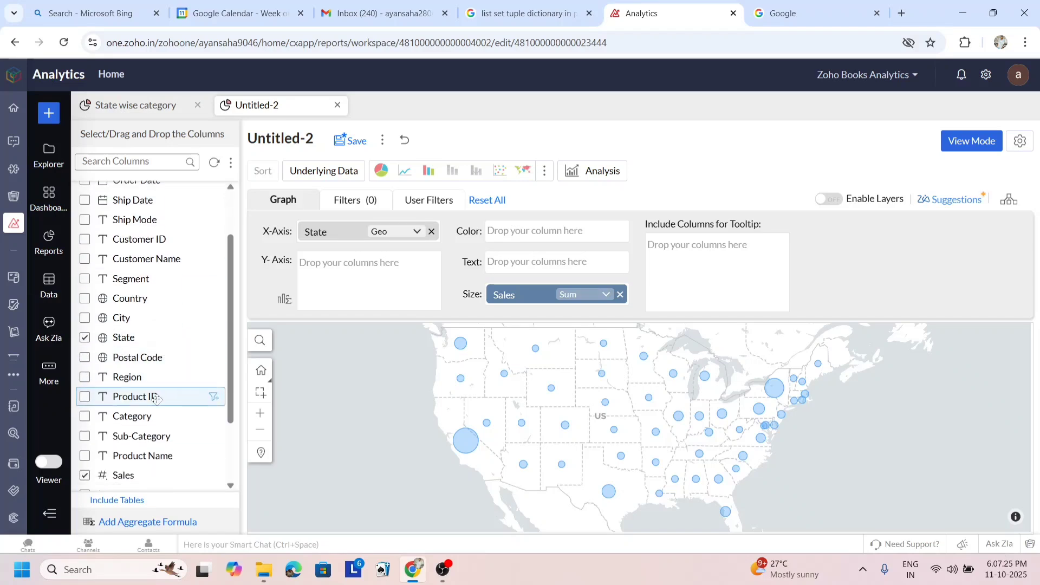
{"action": "left_click_drag", "start_coordinate": [134, 415], "coordinate": [545, 227]}
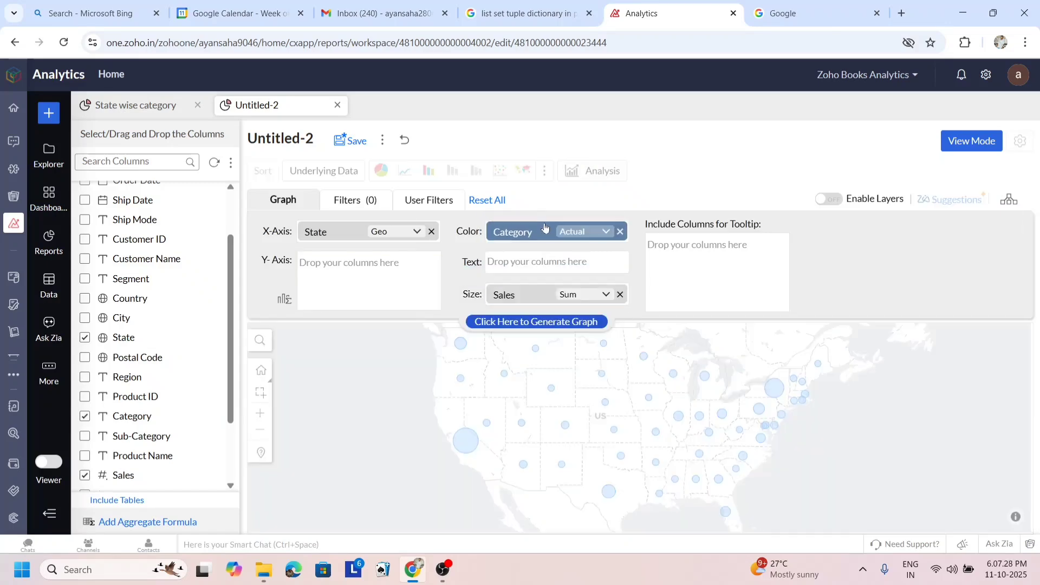
{"action": "left_click", "coordinate": [546, 322]}
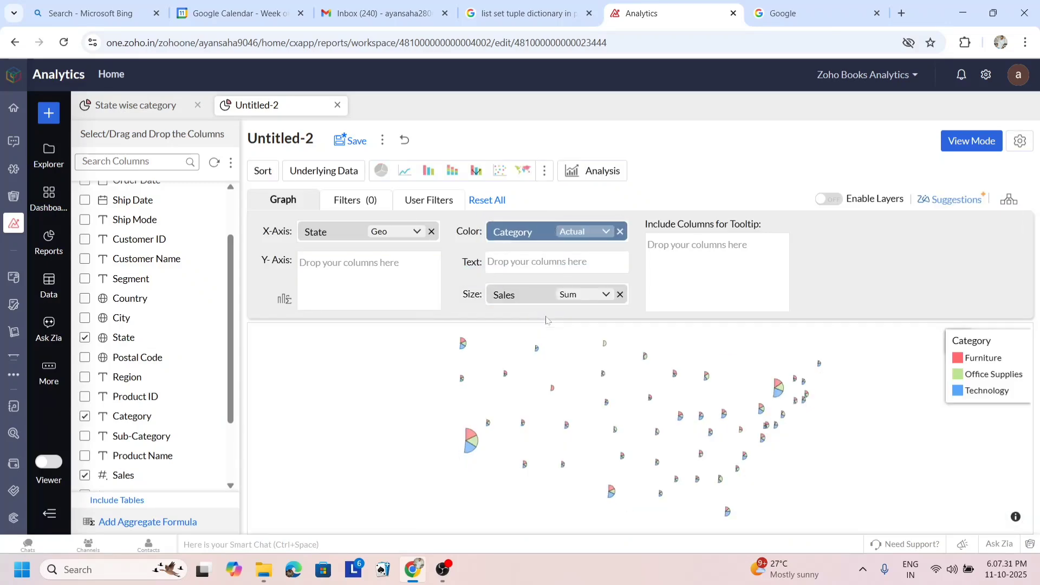
Review the summary options for the Category color column and inspect the New York and California marker tooltips.
{"action": "mouse_move", "coordinate": [464, 436]}
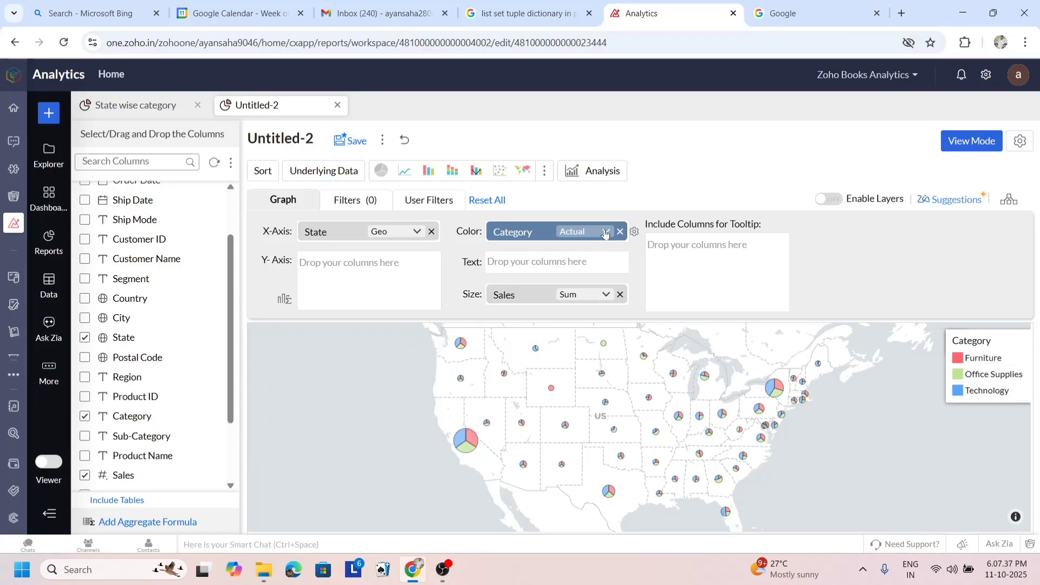
{"action": "left_click", "coordinate": [605, 233]}
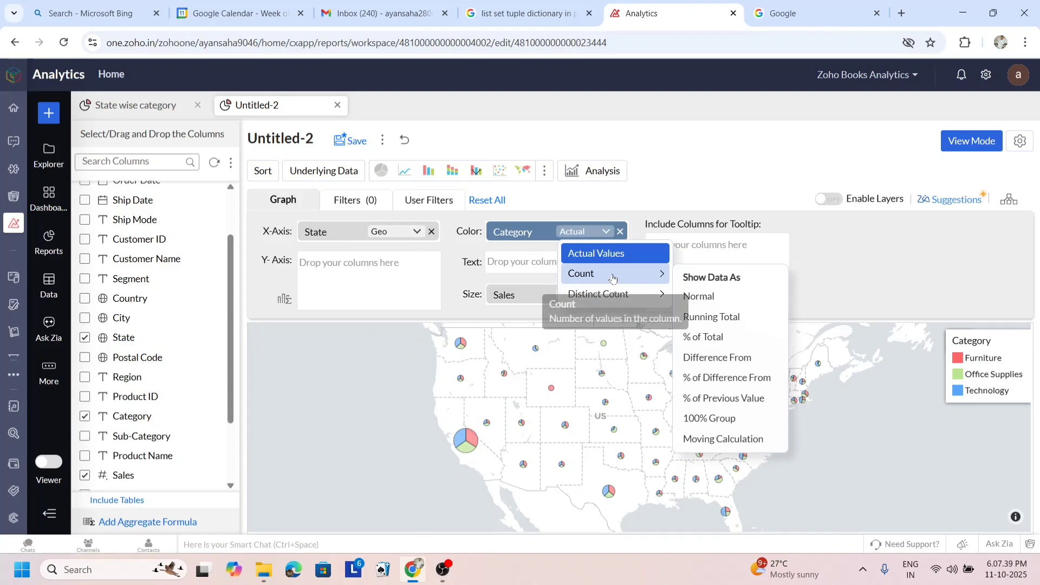
{"action": "mouse_move", "coordinate": [564, 303]}
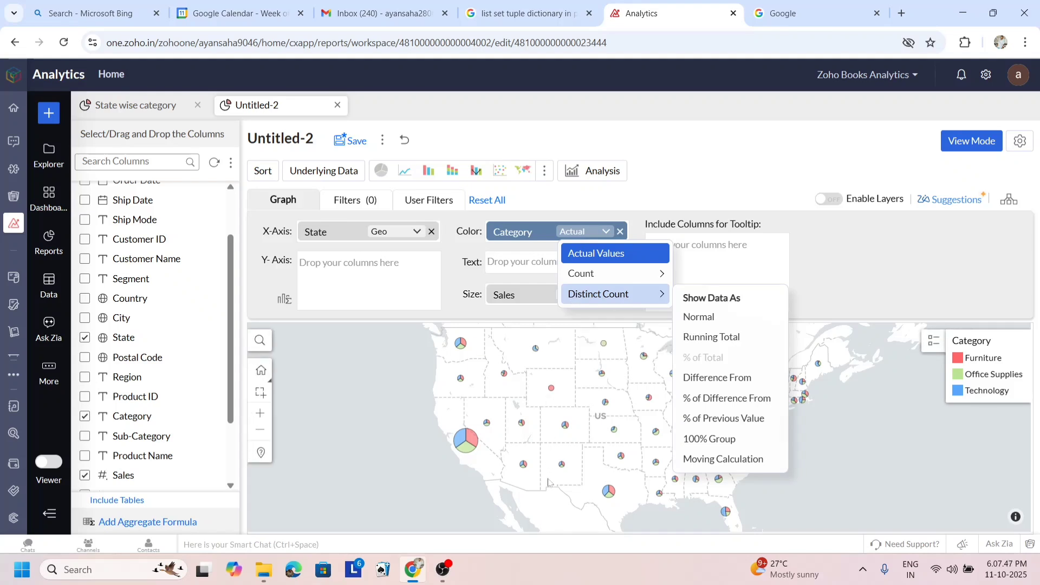
{"action": "left_click", "coordinate": [550, 513]}
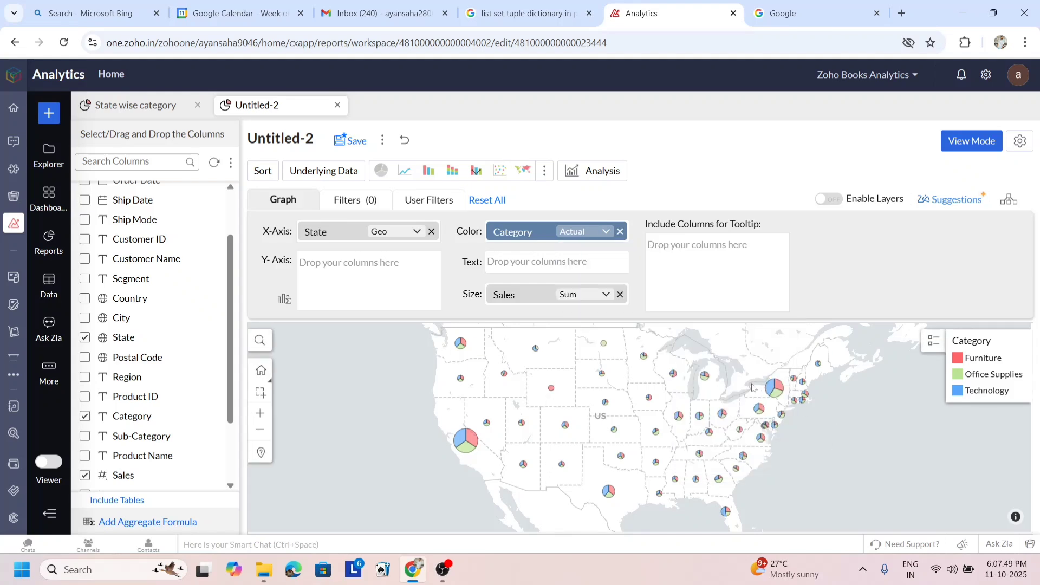
{"action": "mouse_move", "coordinate": [772, 389]}
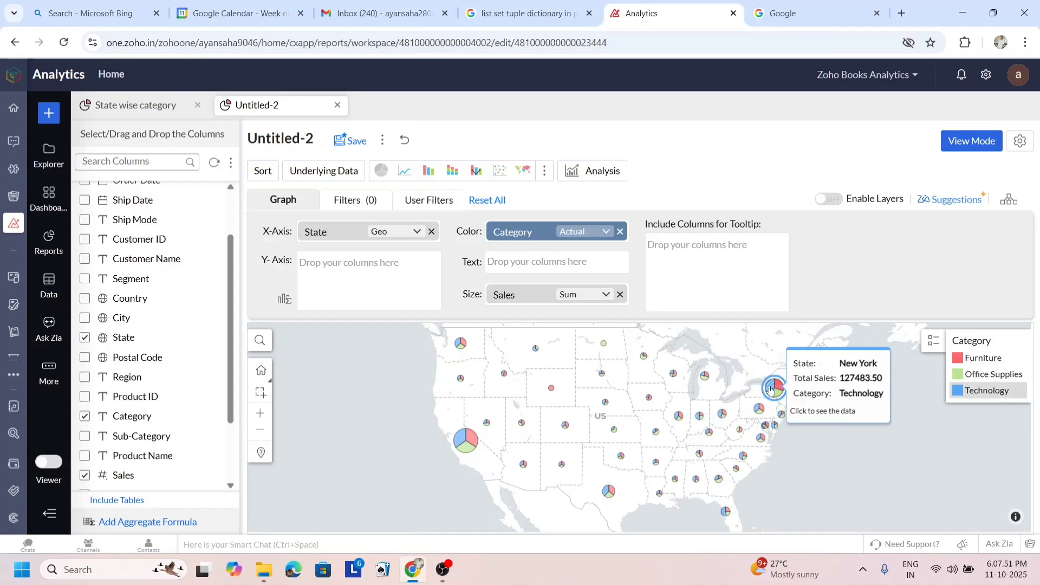
{"action": "mouse_move", "coordinate": [455, 433]}
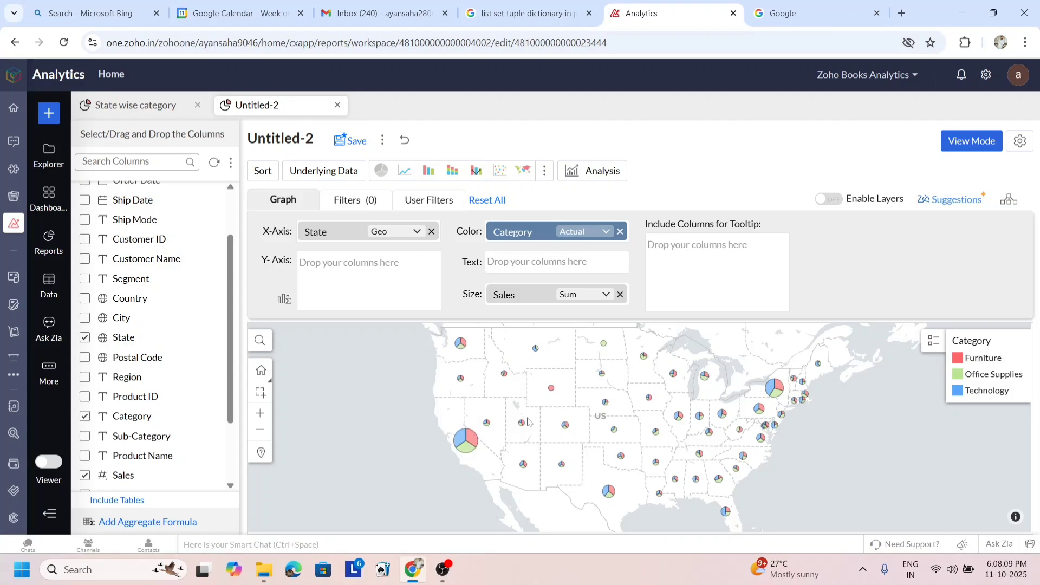
Review the Sales size column's format settings and its available summary functions without changing them.
{"action": "left_click", "coordinate": [634, 294]}
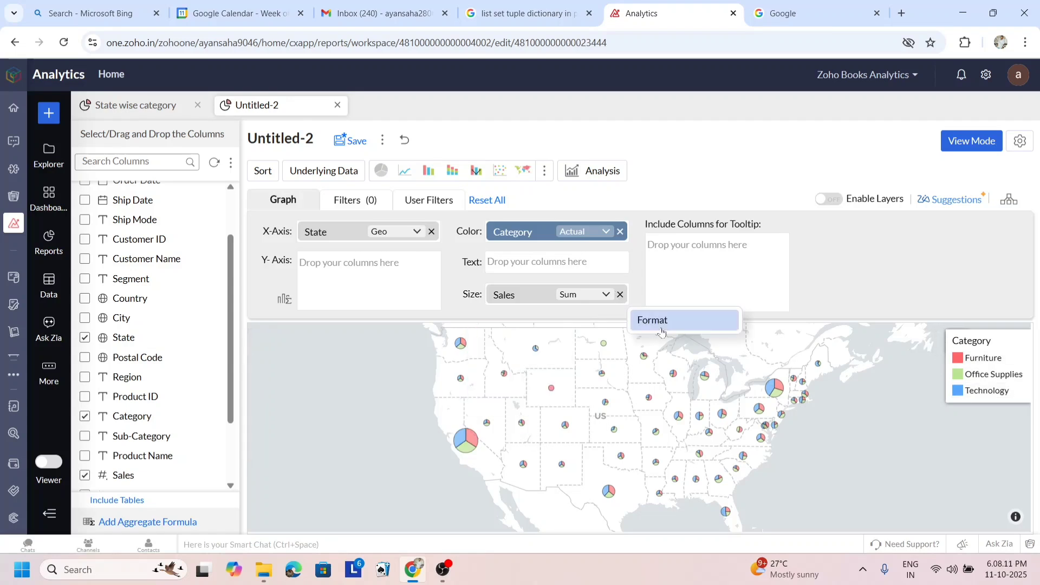
{"action": "left_click", "coordinate": [661, 322]}
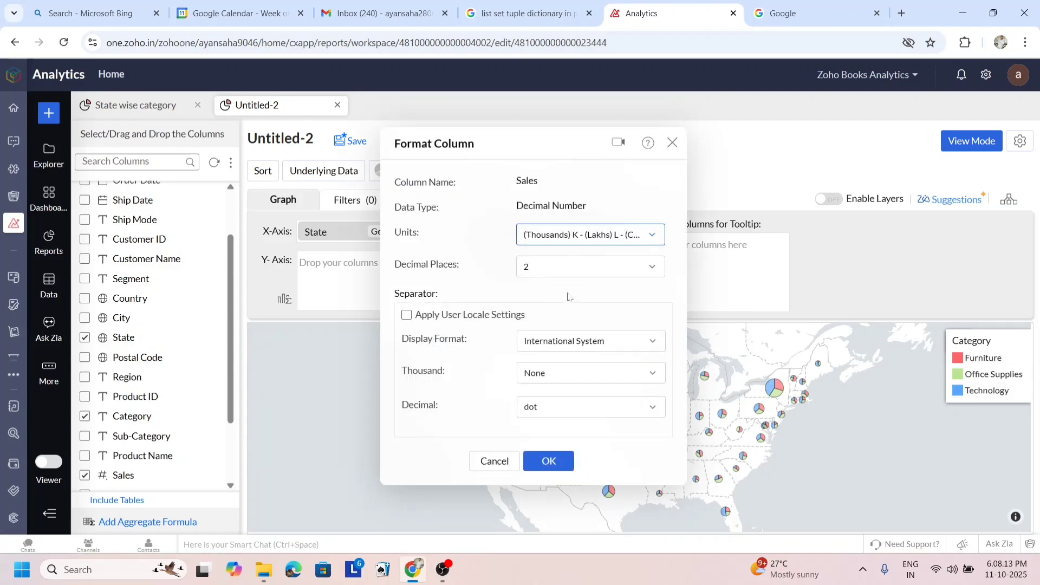
{"action": "left_click", "coordinate": [672, 143]}
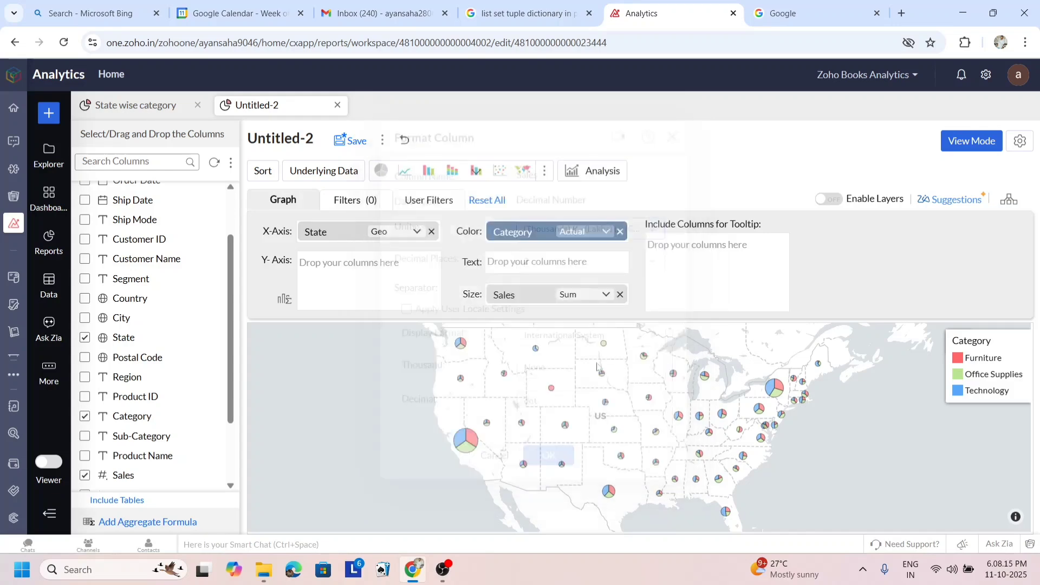
{"action": "left_click", "coordinate": [606, 294]}
{"action": "mouse_move", "coordinate": [670, 322]}
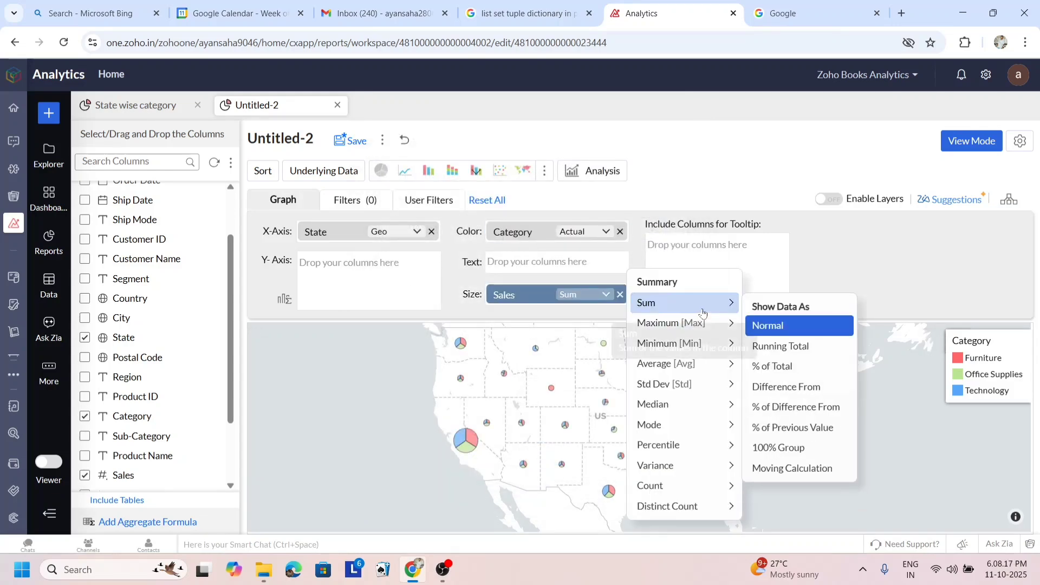
{"action": "mouse_move", "coordinate": [680, 386]}
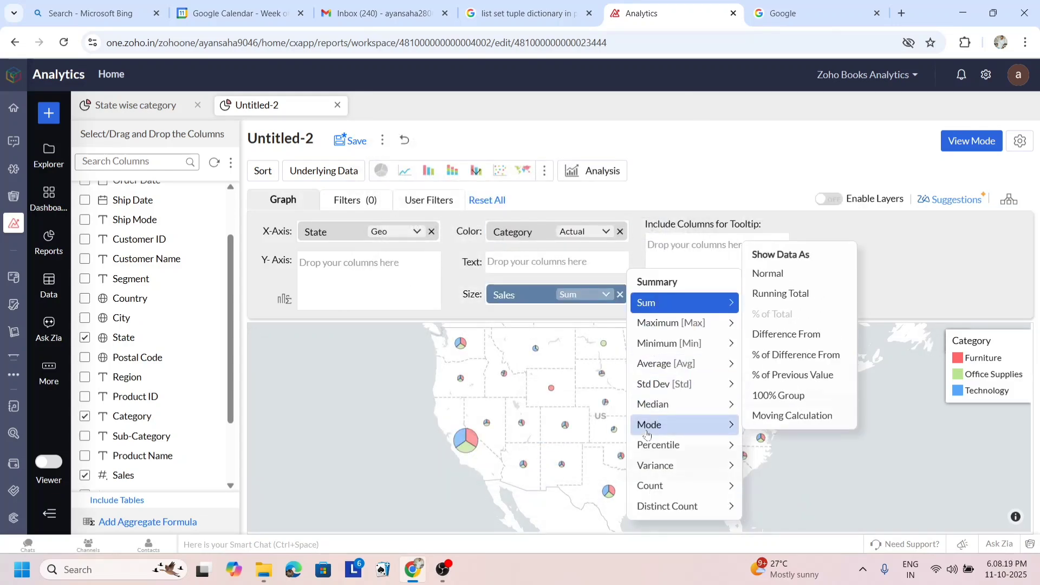
{"action": "left_click", "coordinate": [339, 374]}
Inspect total sales by category in the marker tooltips for California, Oklahoma, New Mexico and the northwestern states.
{"action": "mouse_move", "coordinate": [471, 438]}
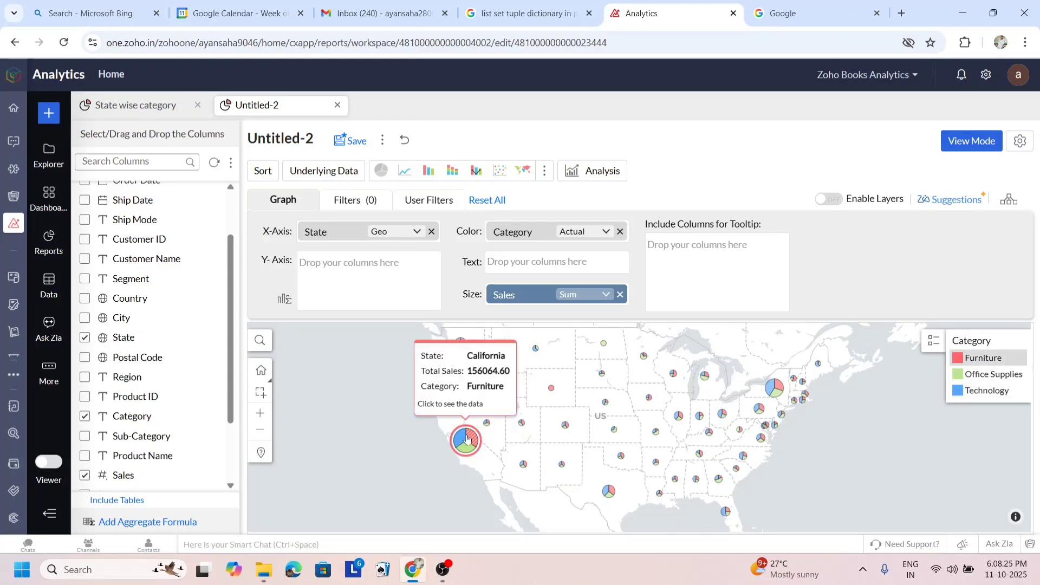
{"action": "mouse_move", "coordinate": [653, 398]}
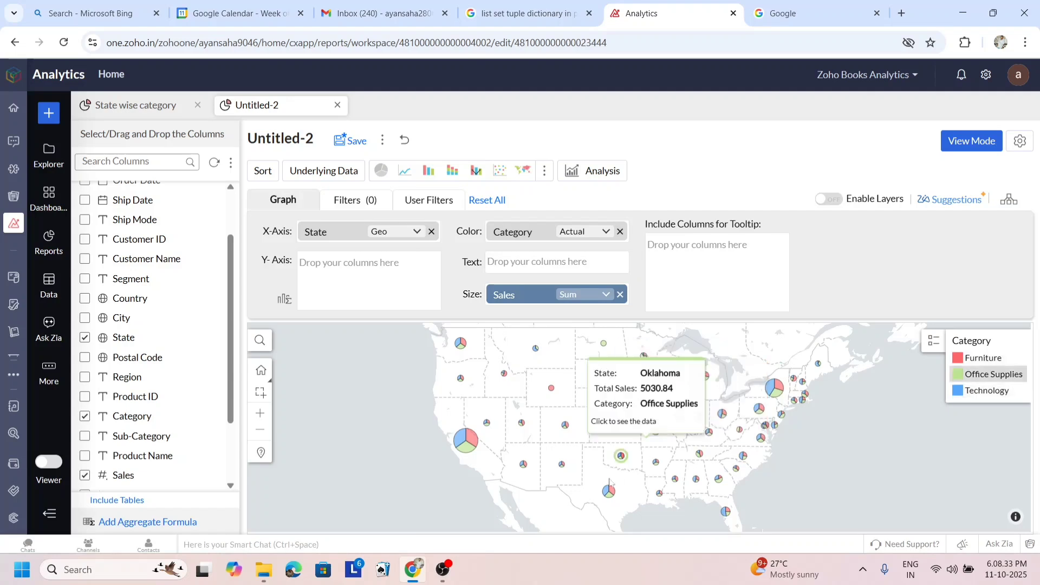
{"action": "mouse_move", "coordinate": [608, 490]}
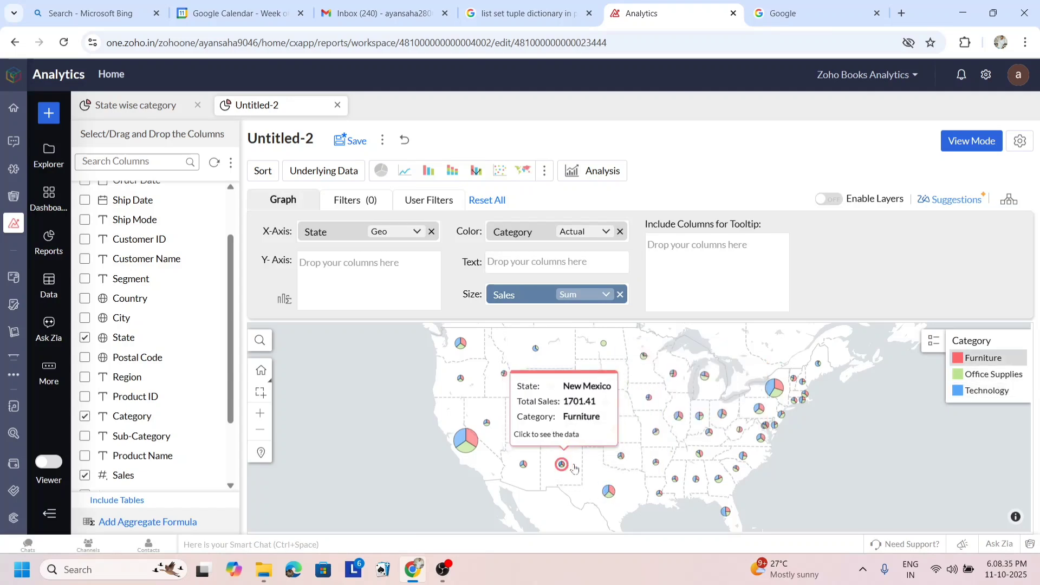
{"action": "mouse_move", "coordinate": [503, 372]}
{"action": "mouse_move", "coordinate": [460, 346]}
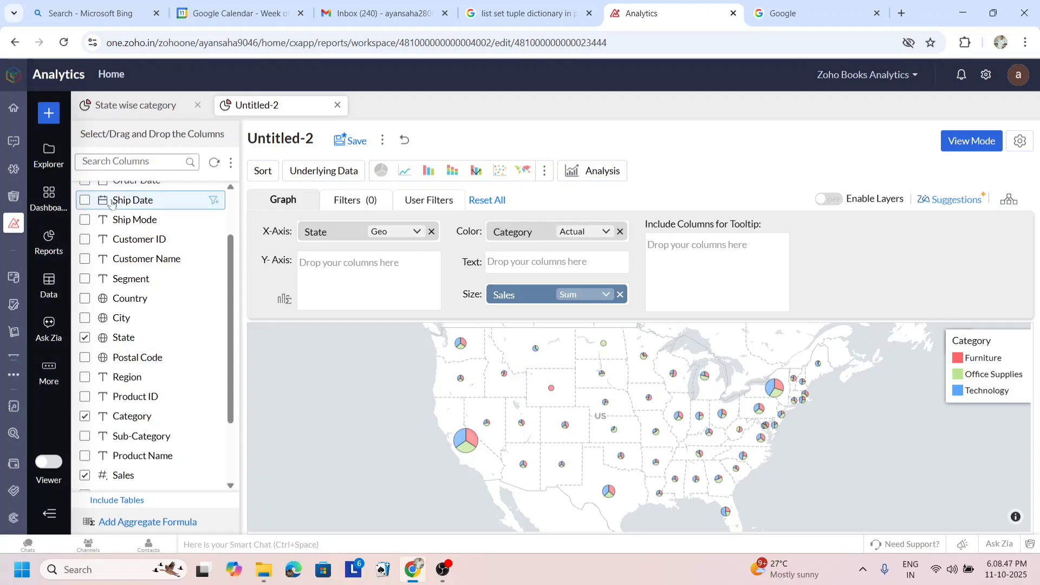
Browse the order rows in the map's underlying data, then close the data view.
{"action": "left_click", "coordinate": [335, 171]}
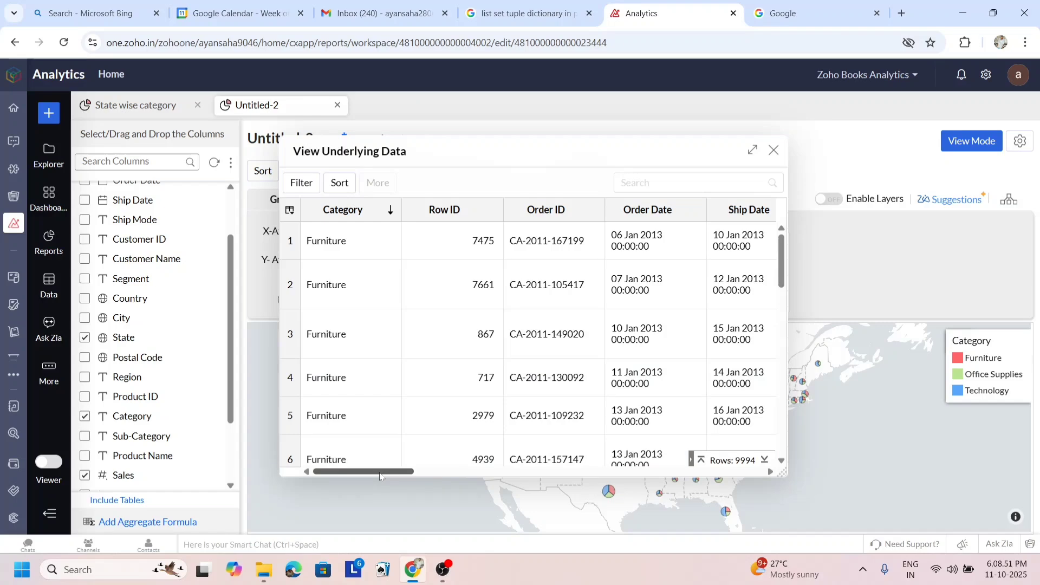
{"action": "left_click_drag", "start_coordinate": [379, 472], "coordinate": [335, 472]}
{"action": "scroll", "coordinate": [347, 352], "scroll_direction": "down", "scroll_amount": 15}
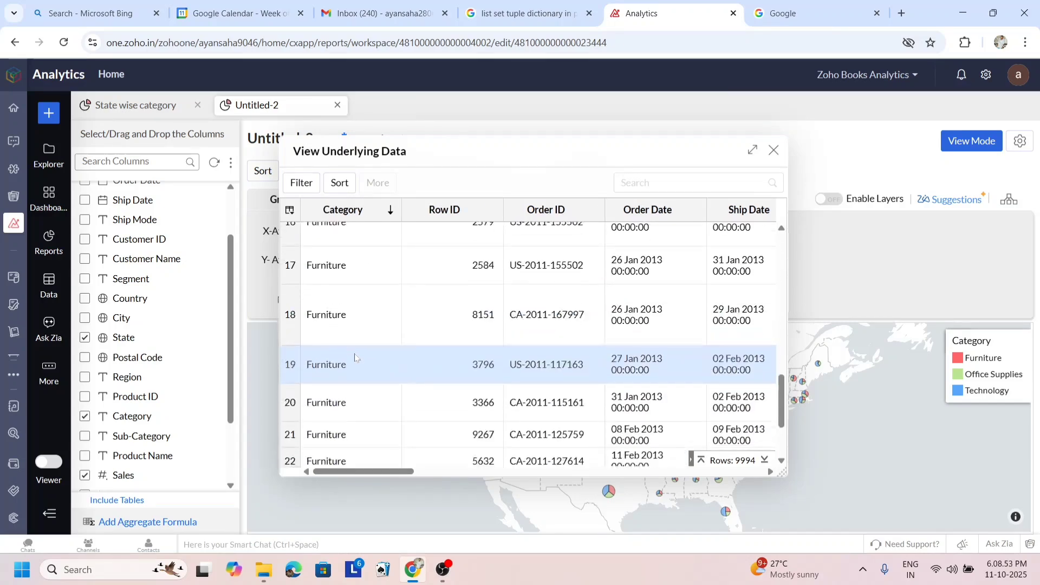
{"action": "scroll", "coordinate": [355, 363], "scroll_direction": "down", "scroll_amount": 20}
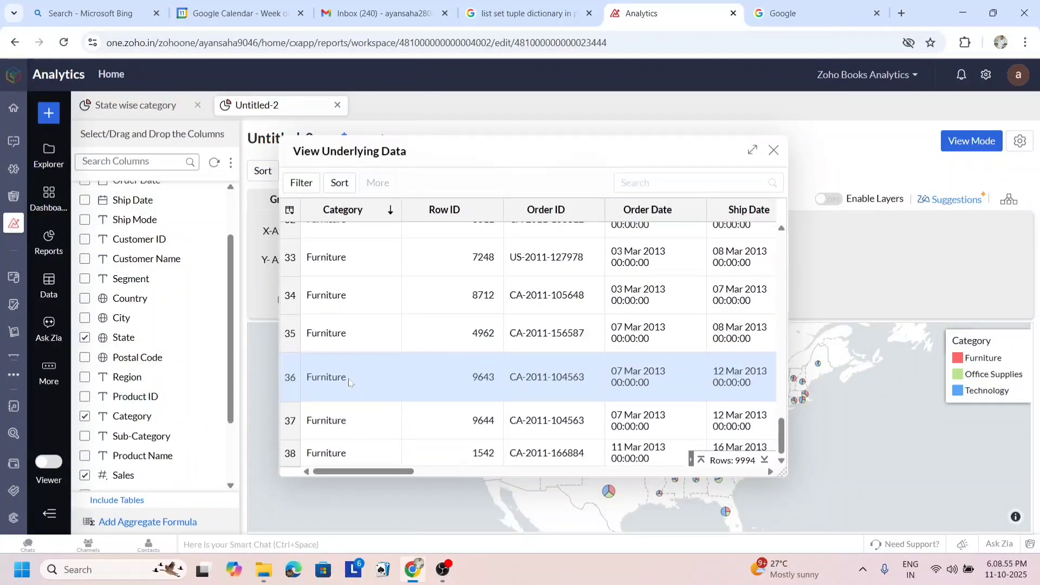
{"action": "scroll", "coordinate": [348, 404], "scroll_direction": "down", "scroll_amount": 7}
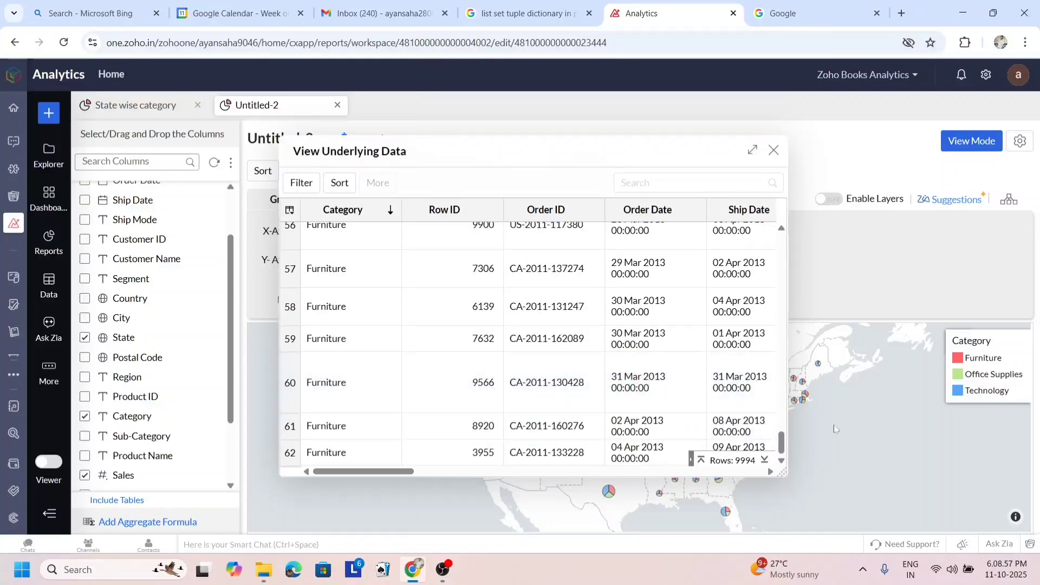
{"action": "left_click_drag", "start_coordinate": [780, 442], "coordinate": [760, 495]}
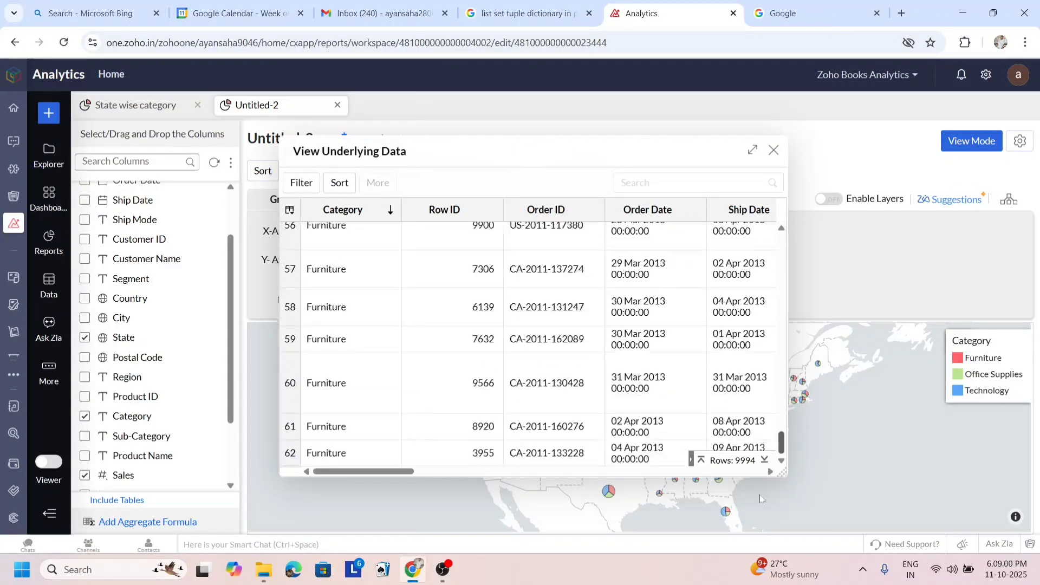
{"action": "left_click", "coordinate": [773, 152]}
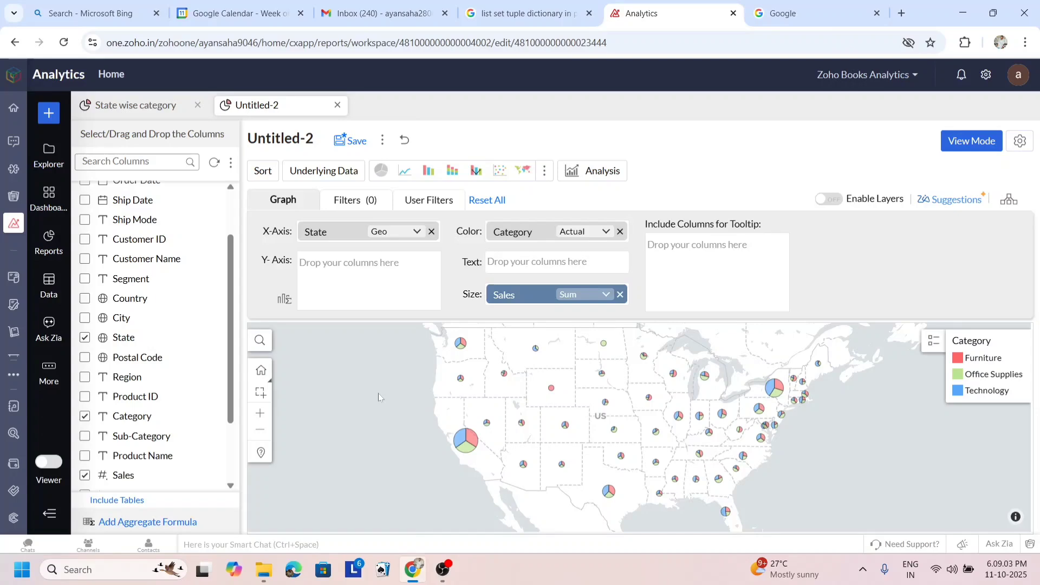
Reopen the map's underlying data, check the Category values further down the rows, and close it.
{"action": "left_click", "coordinate": [318, 171]}
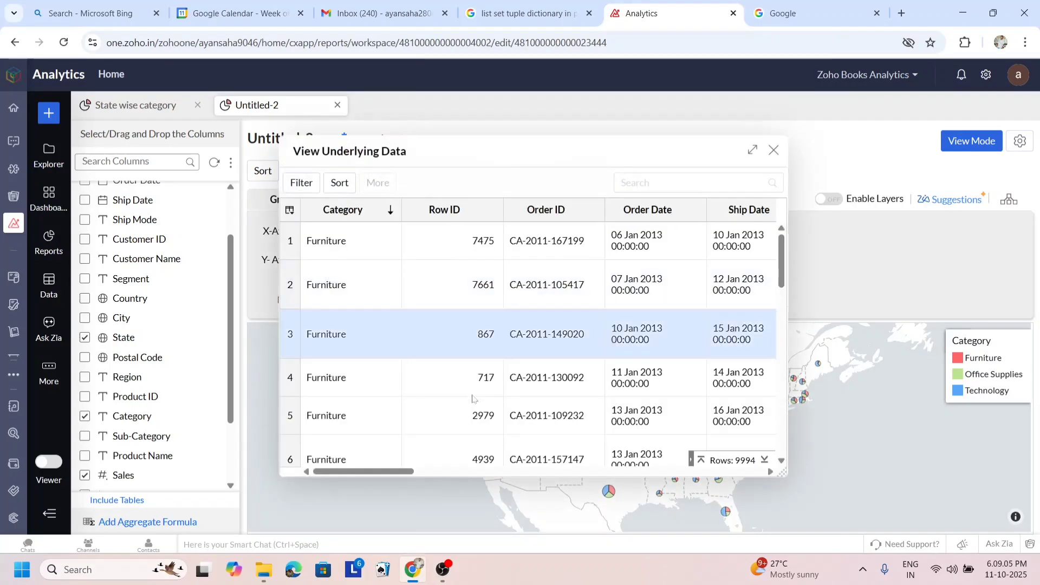
{"action": "scroll", "coordinate": [352, 357], "scroll_direction": "down", "scroll_amount": 15}
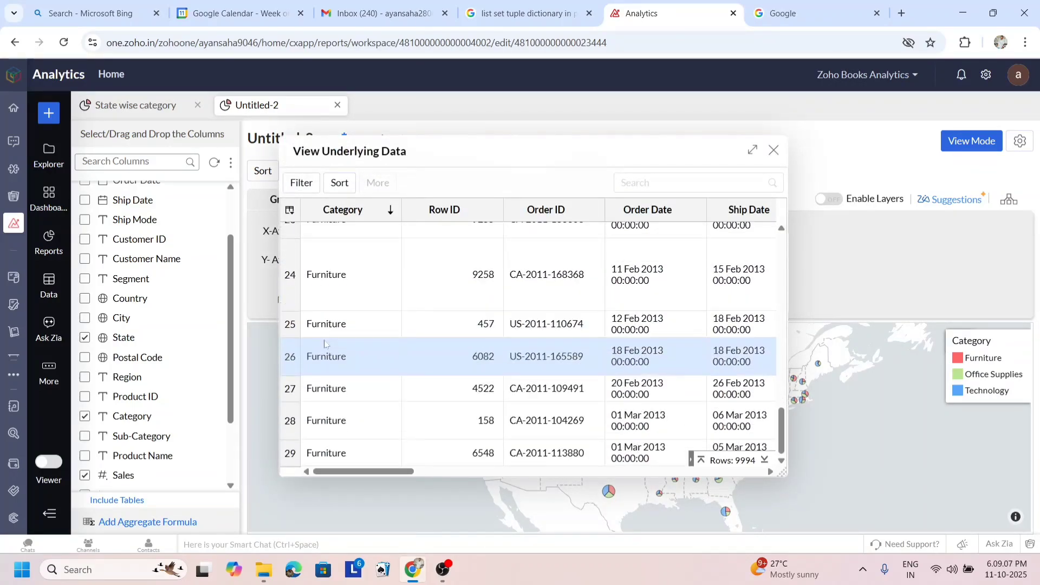
{"action": "scroll", "coordinate": [324, 346], "scroll_direction": "down", "scroll_amount": 10}
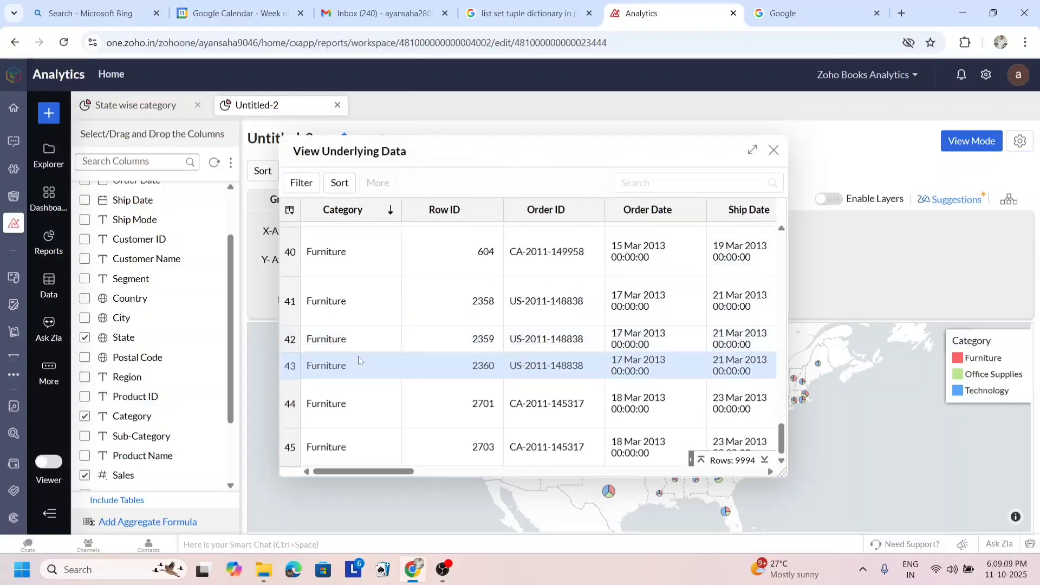
{"action": "scroll", "coordinate": [365, 410], "scroll_direction": "down", "scroll_amount": 5}
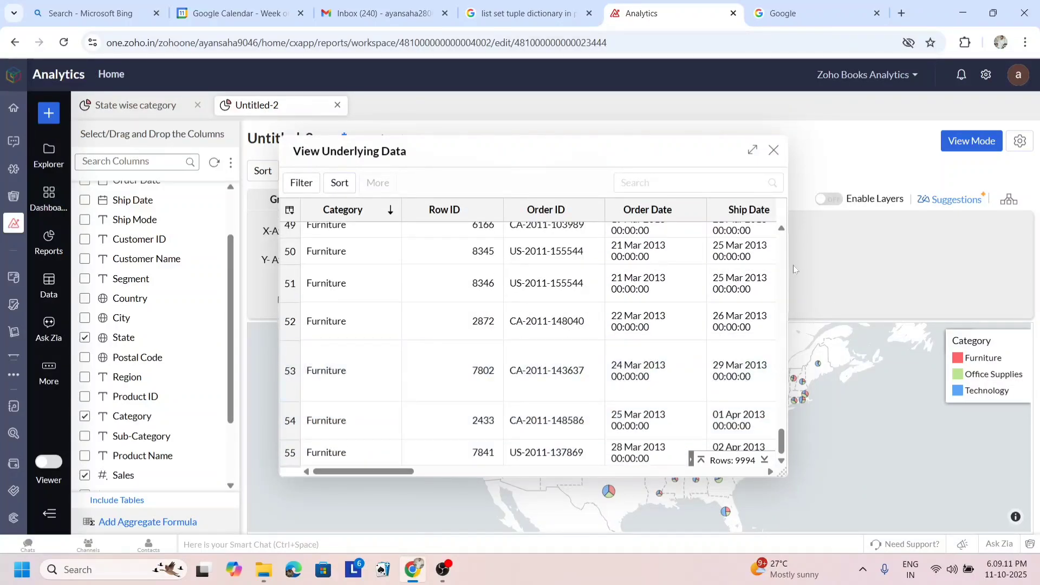
{"action": "mouse_move", "coordinate": [781, 441]}
{"action": "left_mouse_down"}
{"action": "mouse_move", "coordinate": [804, 226]}
{"action": "mouse_move", "coordinate": [786, 449]}
{"action": "left_mouse_up"}
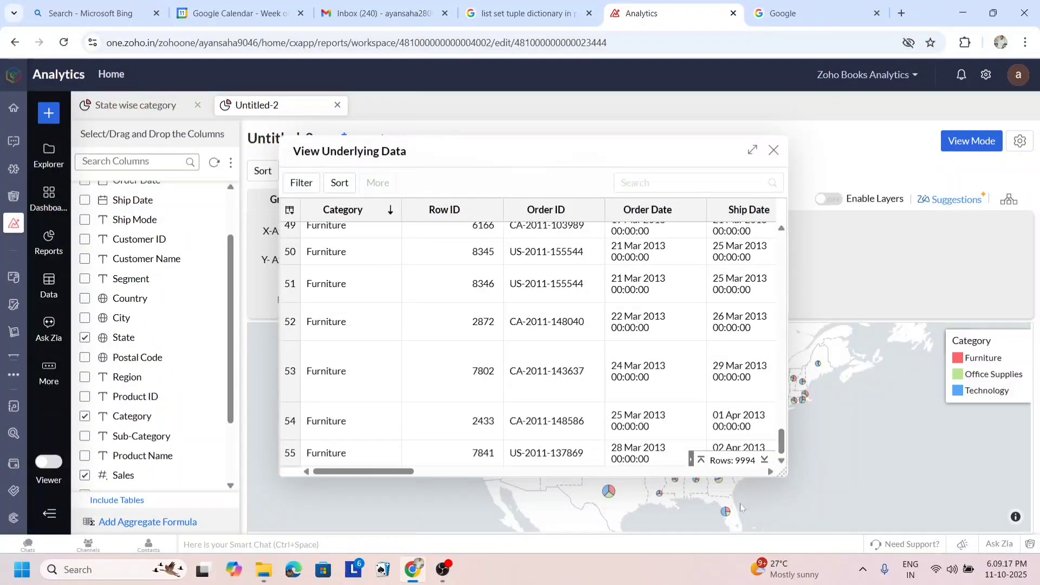
{"action": "scroll", "coordinate": [335, 379], "scroll_direction": "down", "scroll_amount": 5}
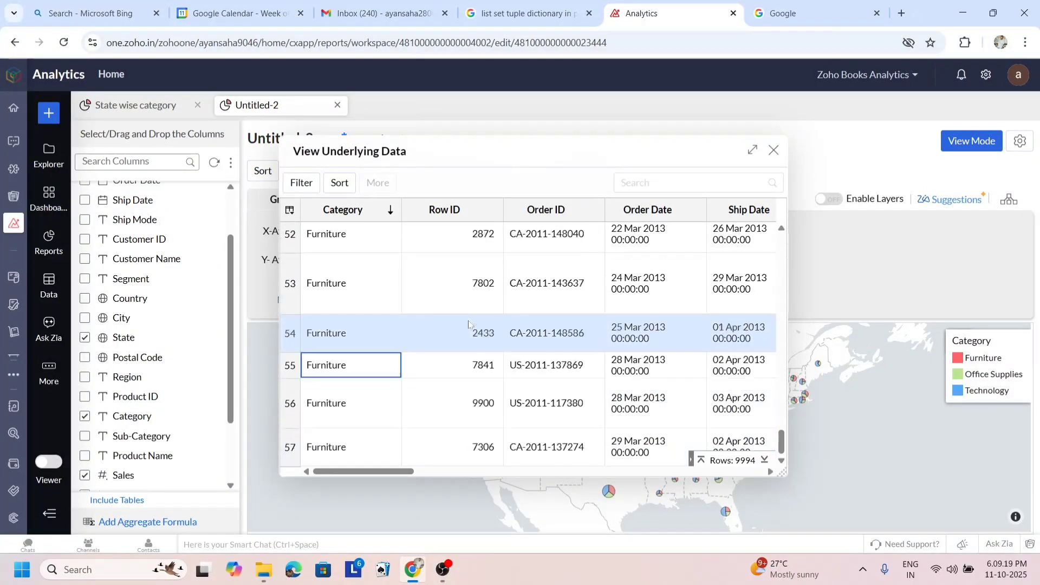
{"action": "left_click", "coordinate": [773, 151]}
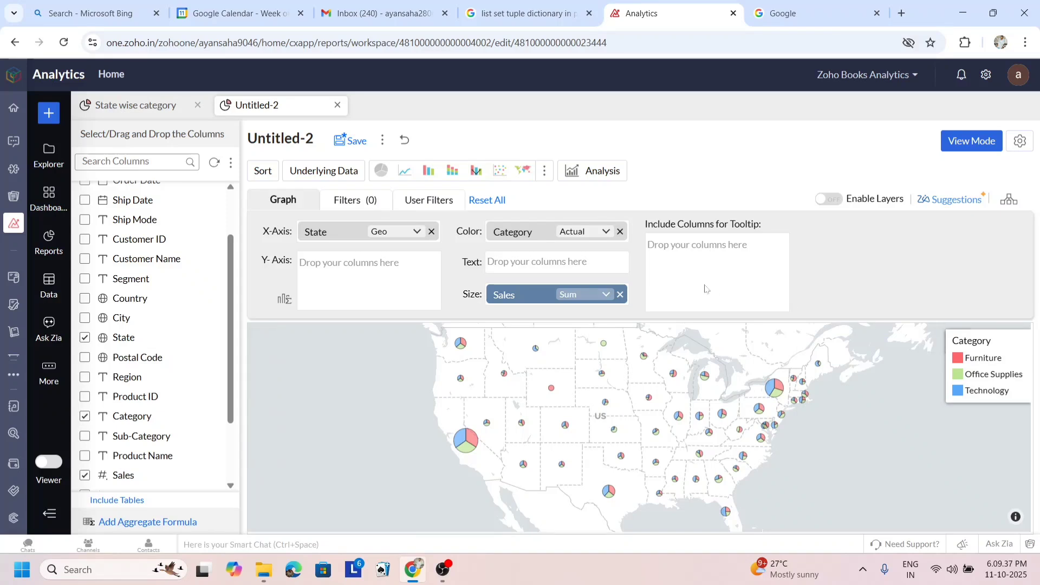
Compare the State wise category report's setup with Untitled-2 and inspect the New York marker's tooltip.
{"action": "mouse_move", "coordinate": [658, 371]}
{"action": "left_click", "coordinate": [151, 109]}
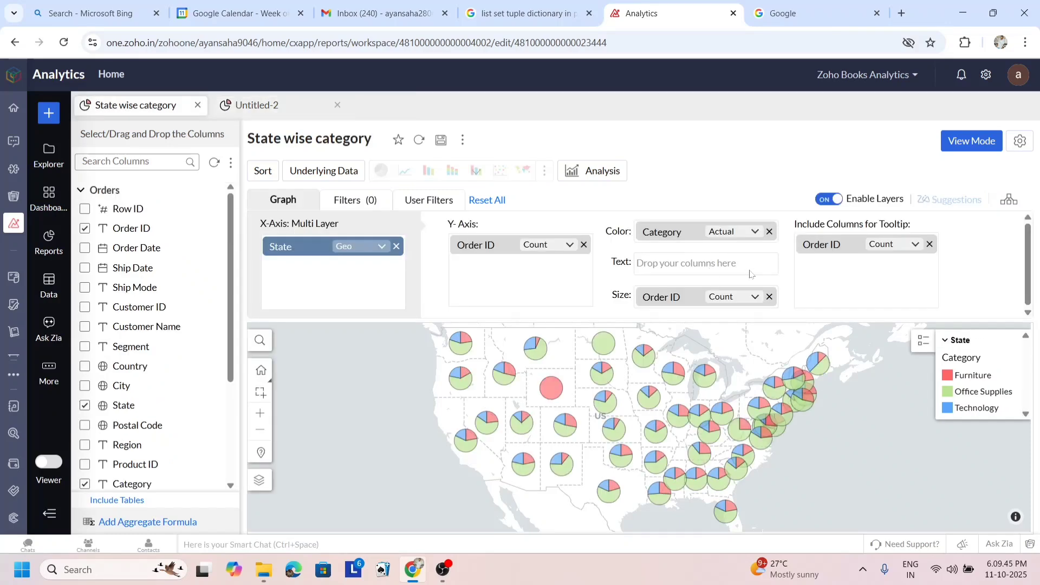
{"action": "left_click", "coordinate": [256, 106]}
{"action": "mouse_move", "coordinate": [775, 396]}
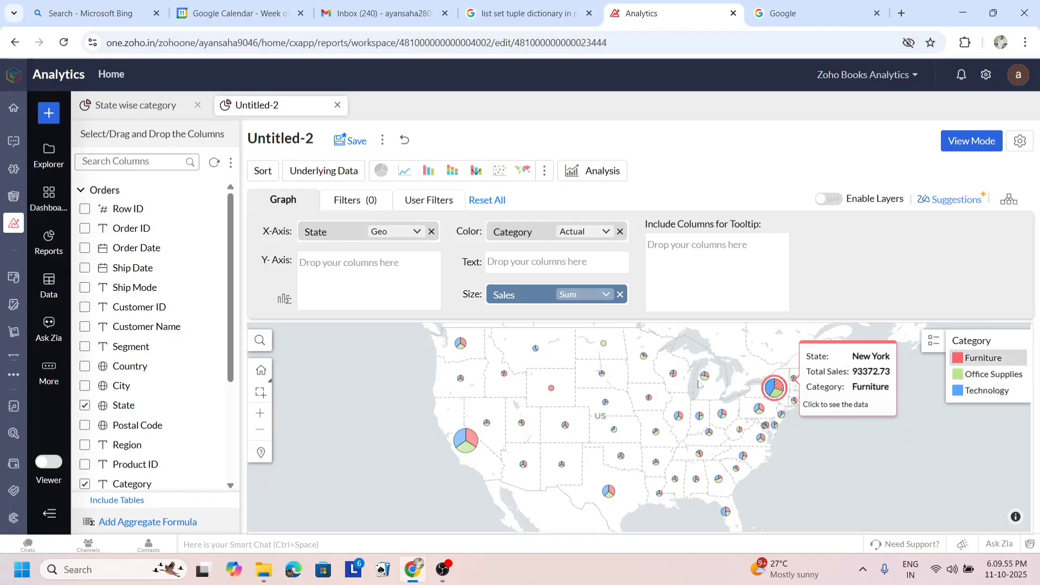
Add the sum of Sales to the tooltip columns, regenerate the graph, and check the California tooltip.
{"action": "scroll", "coordinate": [206, 403], "scroll_direction": "down", "scroll_amount": 3}
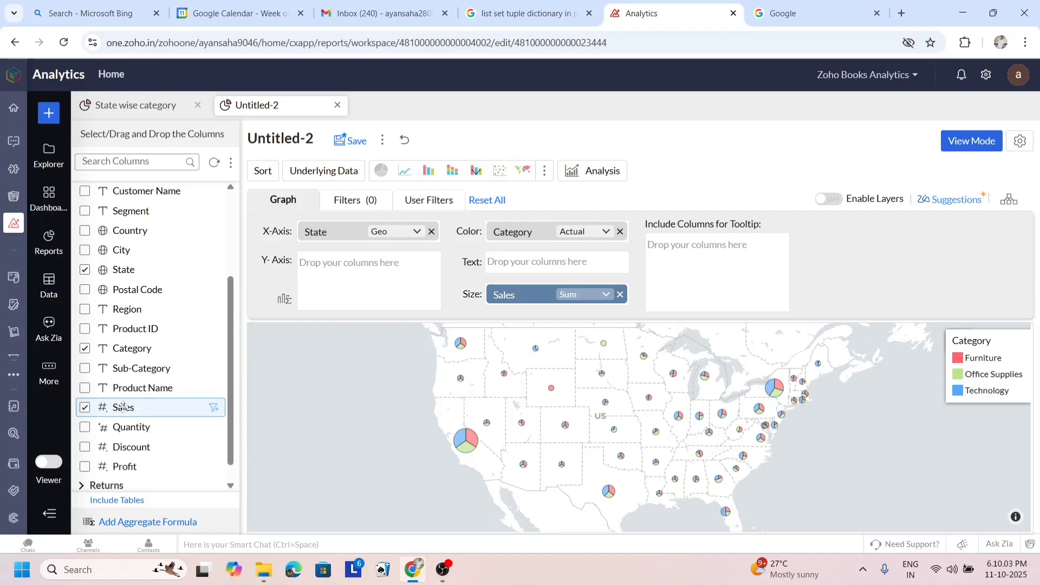
{"action": "left_click_drag", "start_coordinate": [123, 407], "coordinate": [691, 255]}
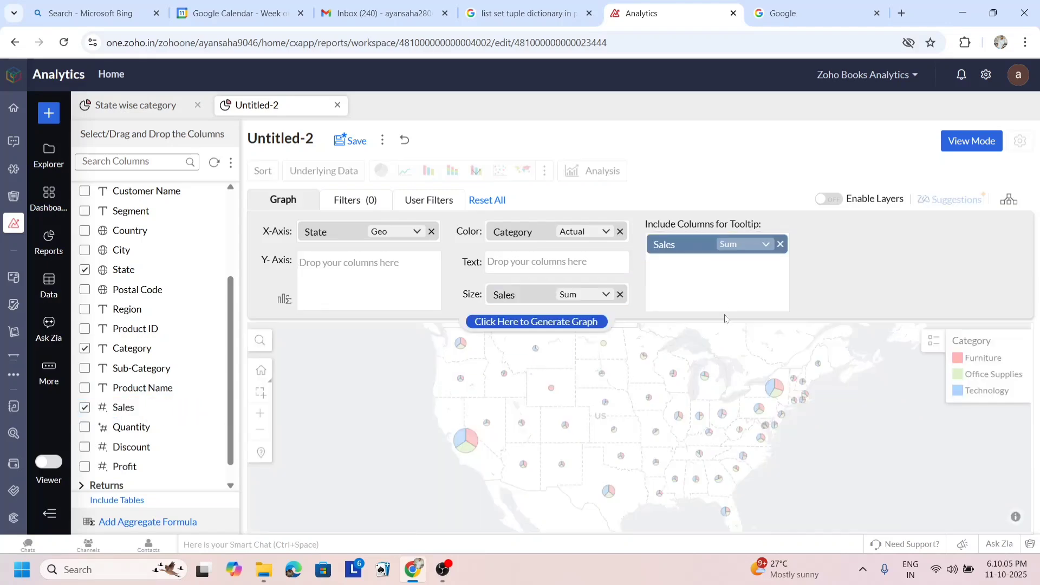
{"action": "left_click", "coordinate": [572, 326]}
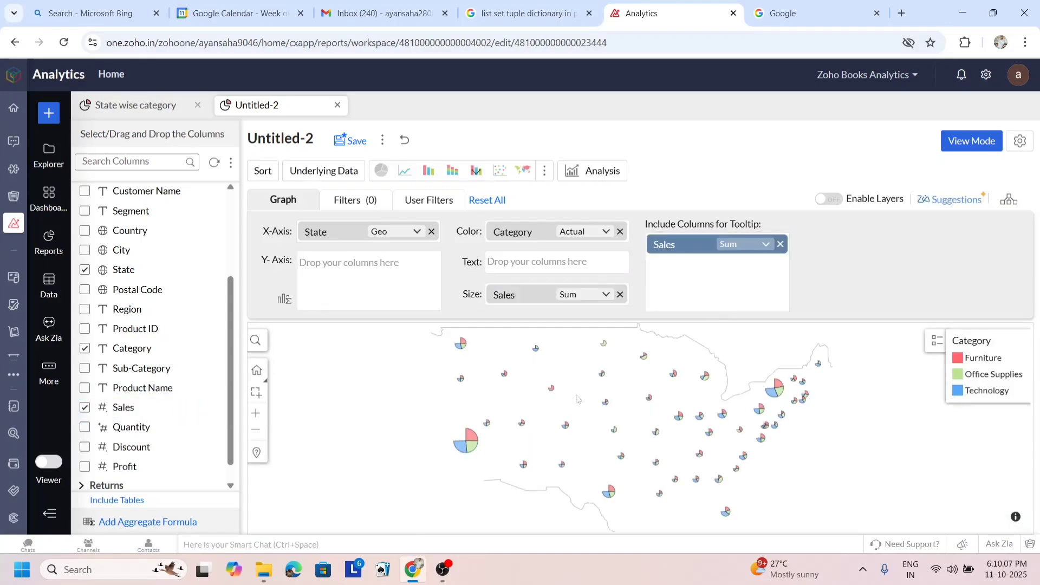
{"action": "mouse_move", "coordinate": [467, 439]}
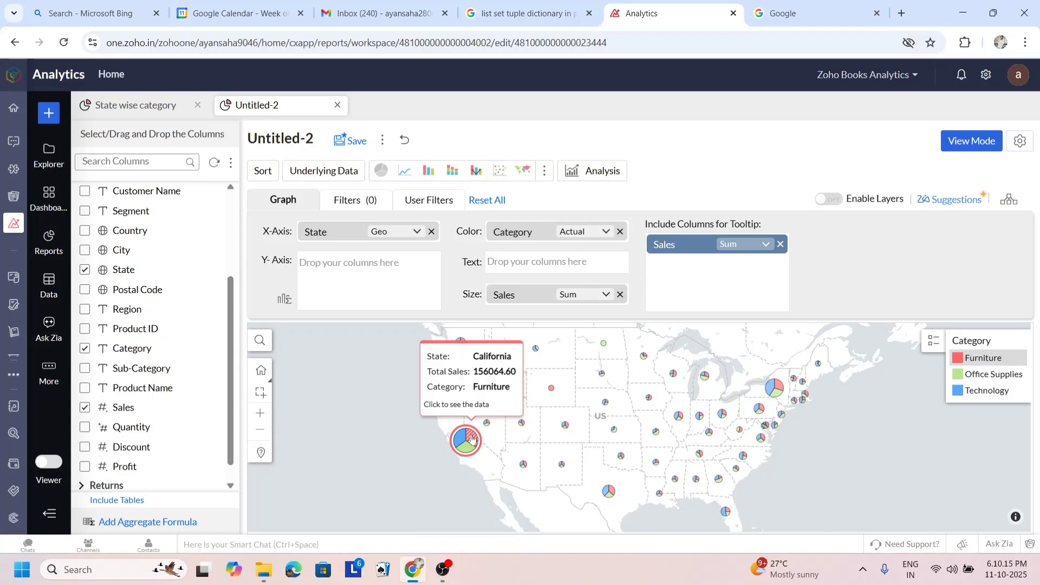
{"action": "mouse_move", "coordinate": [455, 443]}
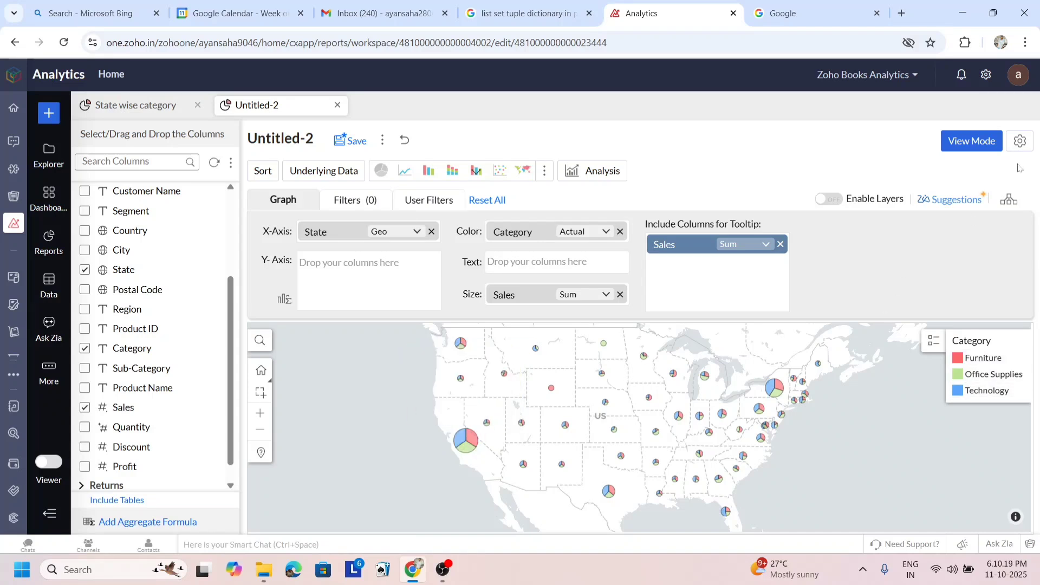
Preview the map in view mode, inspect the Nebraska and Oklahoma markers' tooltips, and return to the design editor.
{"action": "left_click", "coordinate": [964, 142]}
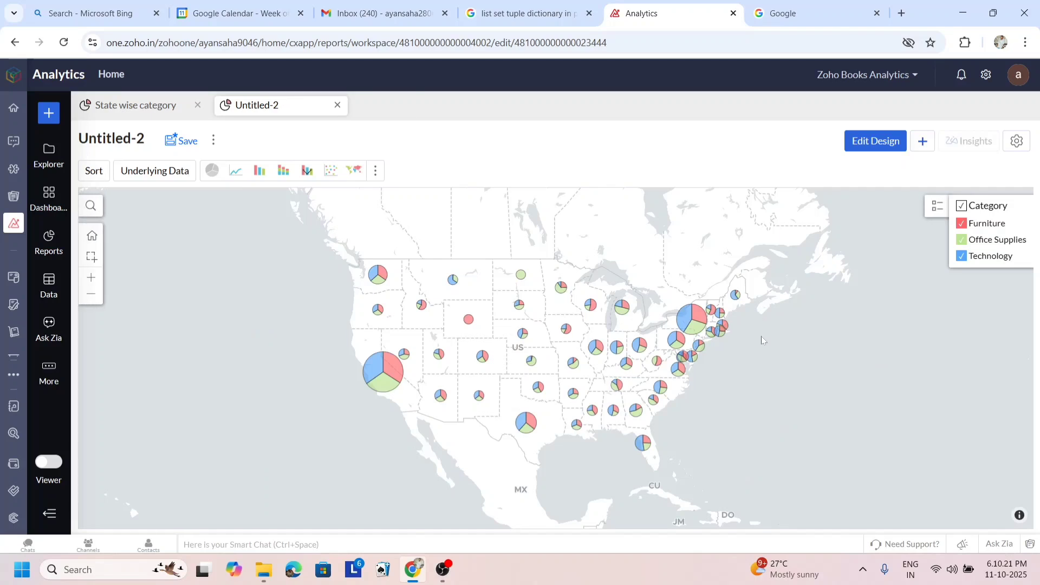
{"action": "mouse_move", "coordinate": [523, 340]}
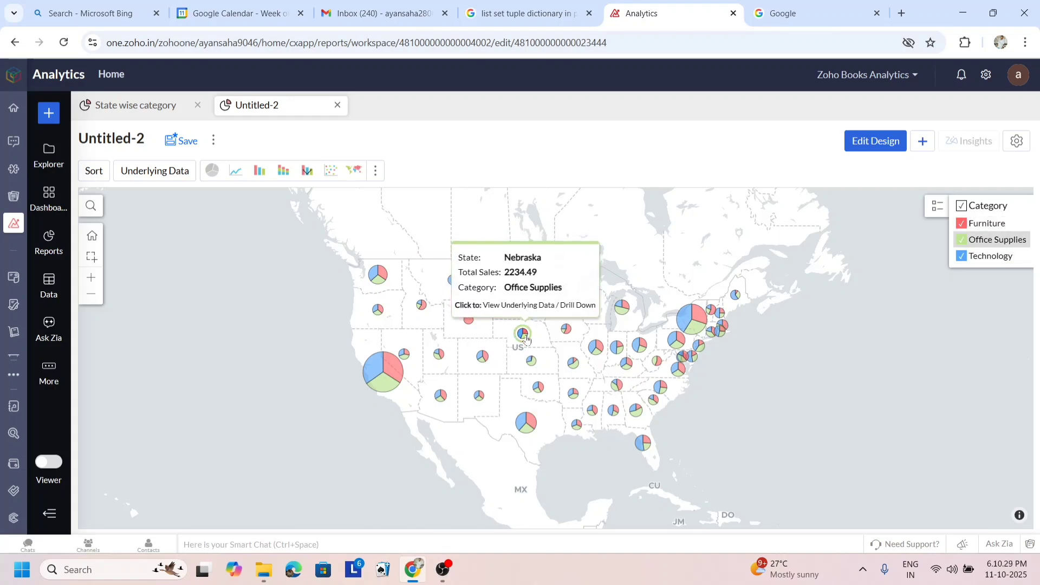
{"action": "mouse_move", "coordinate": [536, 390]}
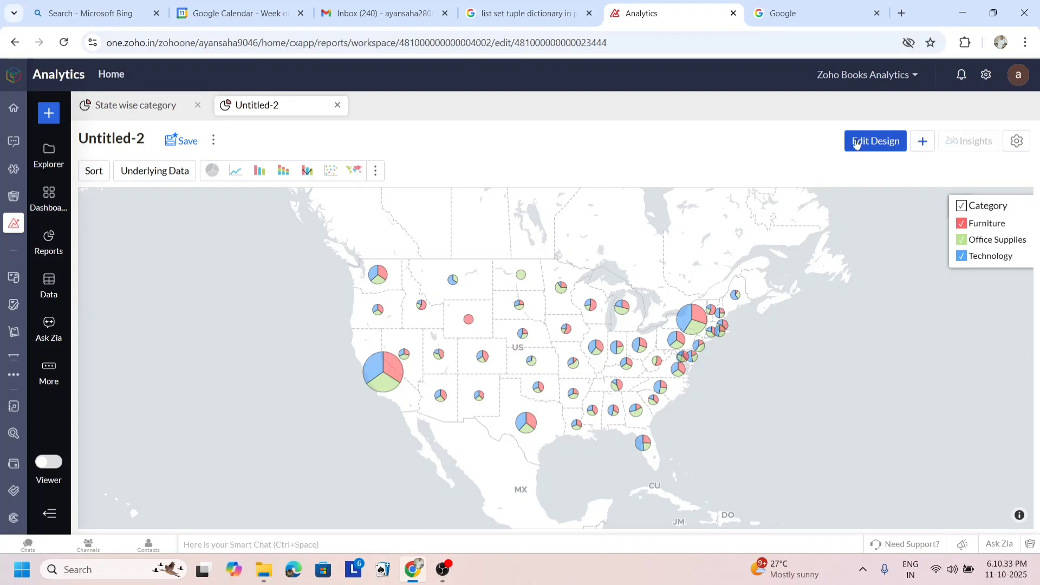
{"action": "left_click", "coordinate": [856, 144]}
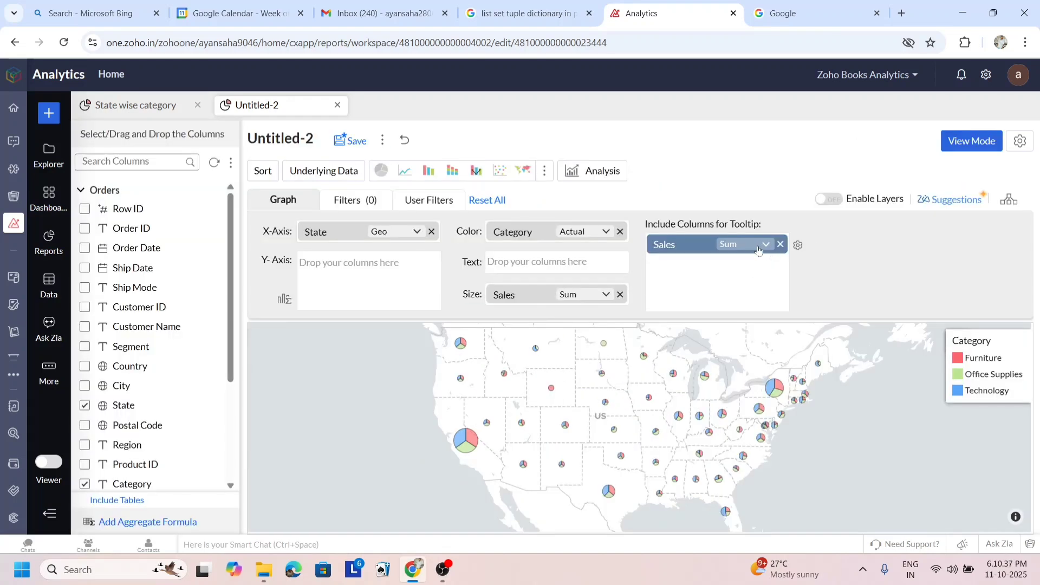
Format the Sales tooltip column with (Thousands) K - (Lakhs) L - (Crores) C units and check the California marker's tooltip.
{"action": "left_click", "coordinate": [798, 245]}
{"action": "left_click", "coordinate": [820, 282]}
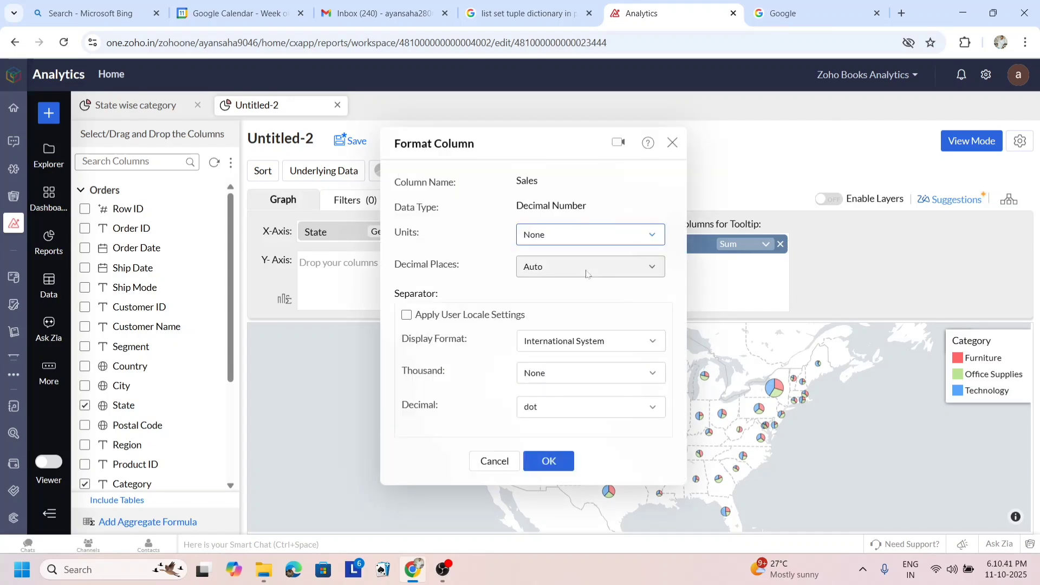
{"action": "left_click", "coordinate": [585, 234]}
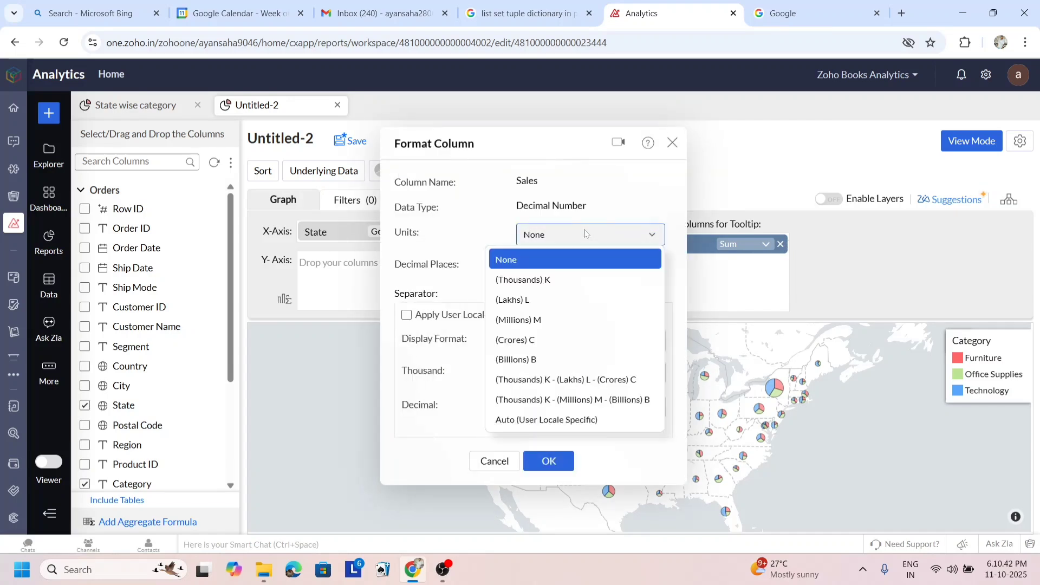
{"action": "left_click", "coordinate": [582, 380]}
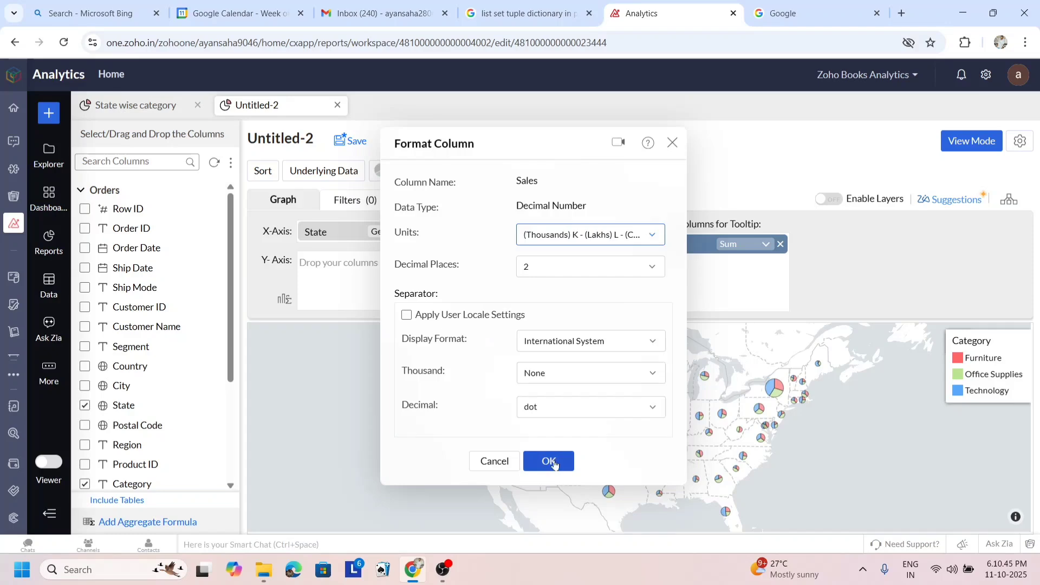
{"action": "left_click", "coordinate": [548, 462]}
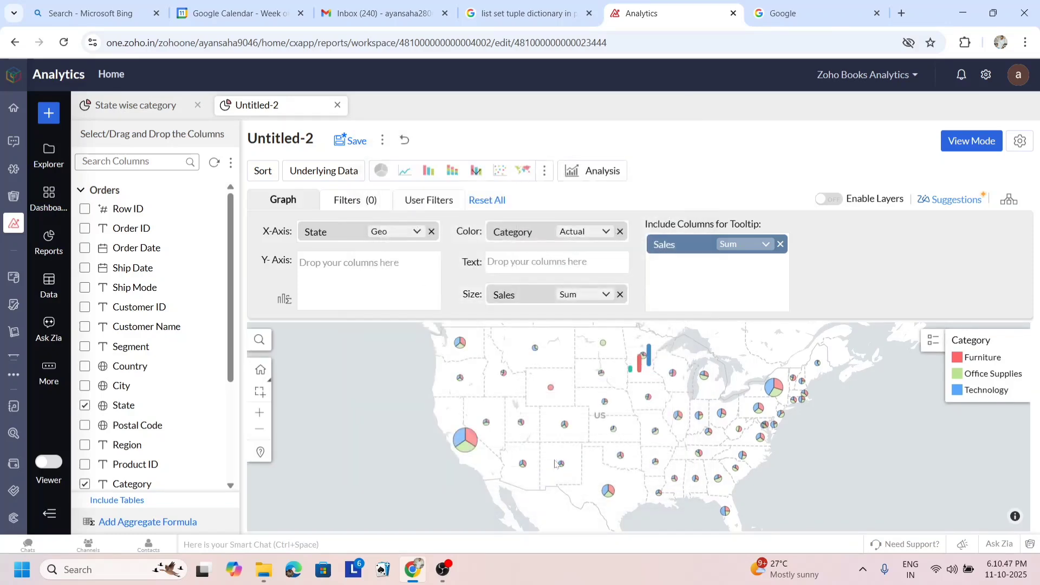
{"action": "mouse_move", "coordinate": [457, 449]}
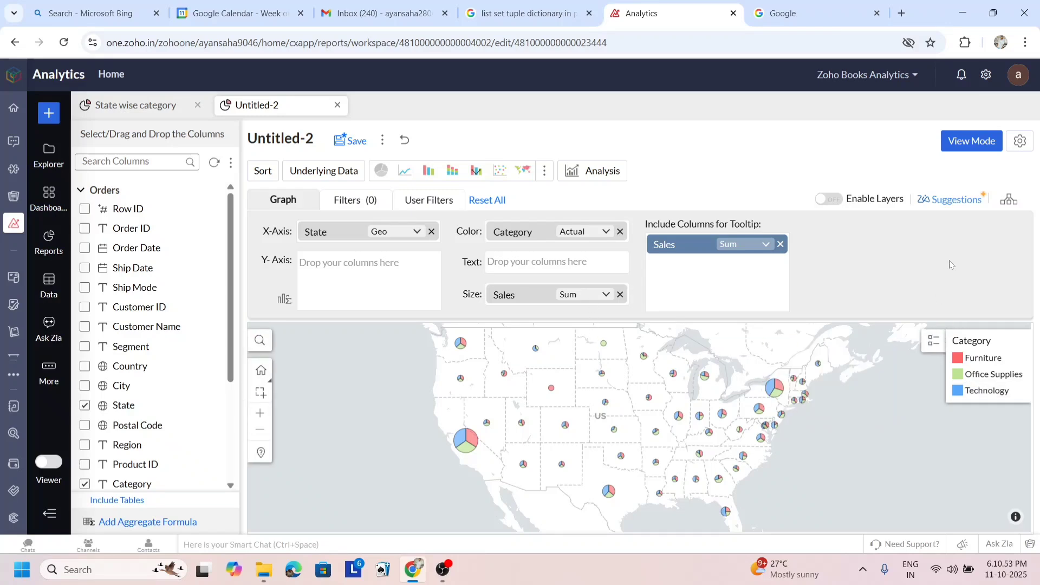
Browse the Zia suggestions, preview the Sales by State map bubble pie chart with its California tooltip, and close the suggestions without applying any.
{"action": "left_click", "coordinate": [958, 200]}
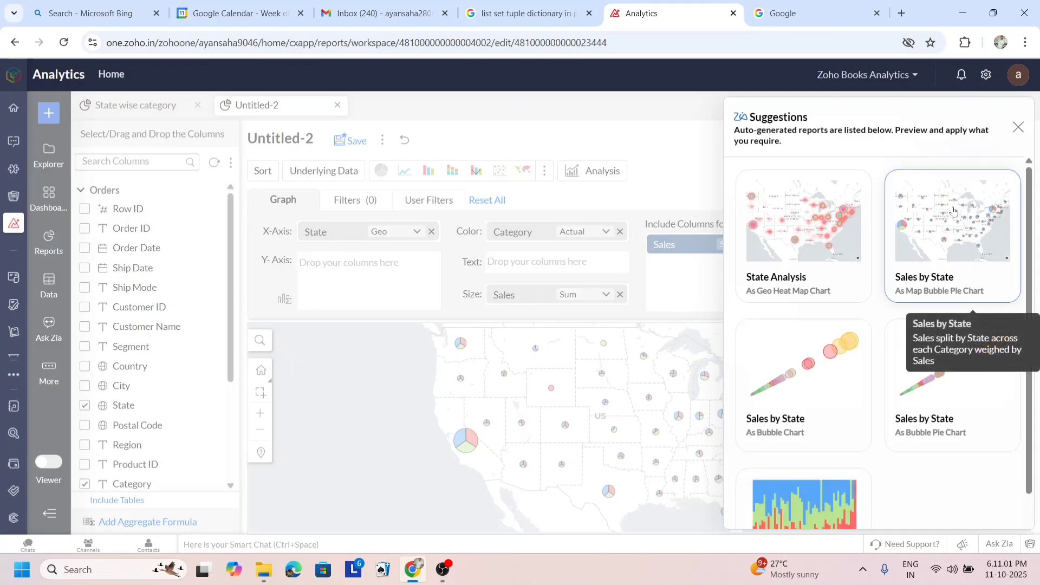
{"action": "scroll", "coordinate": [945, 444], "scroll_direction": "down", "scroll_amount": 2}
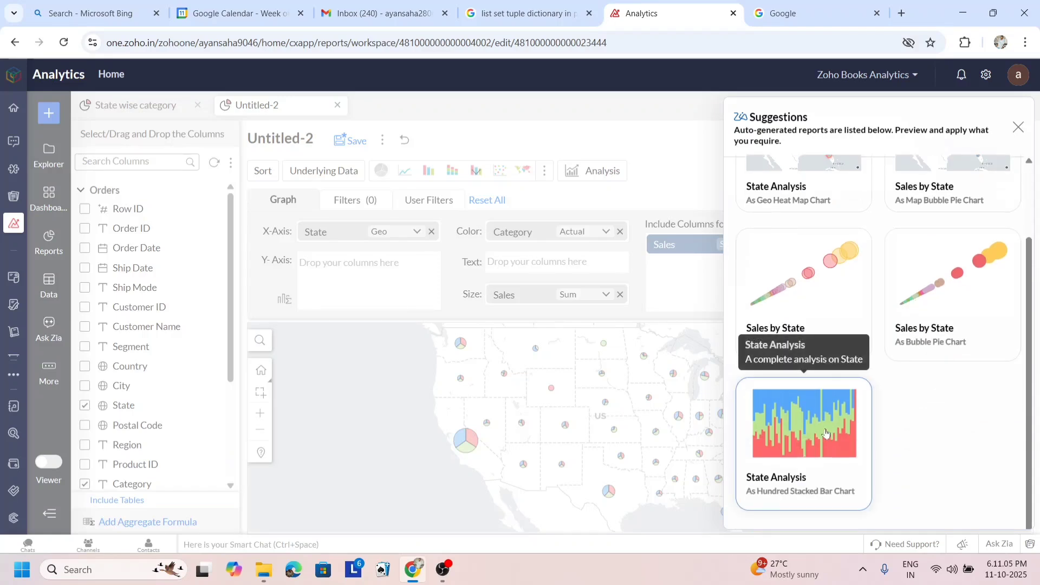
{"action": "scroll", "coordinate": [894, 379], "scroll_direction": "up", "scroll_amount": 2}
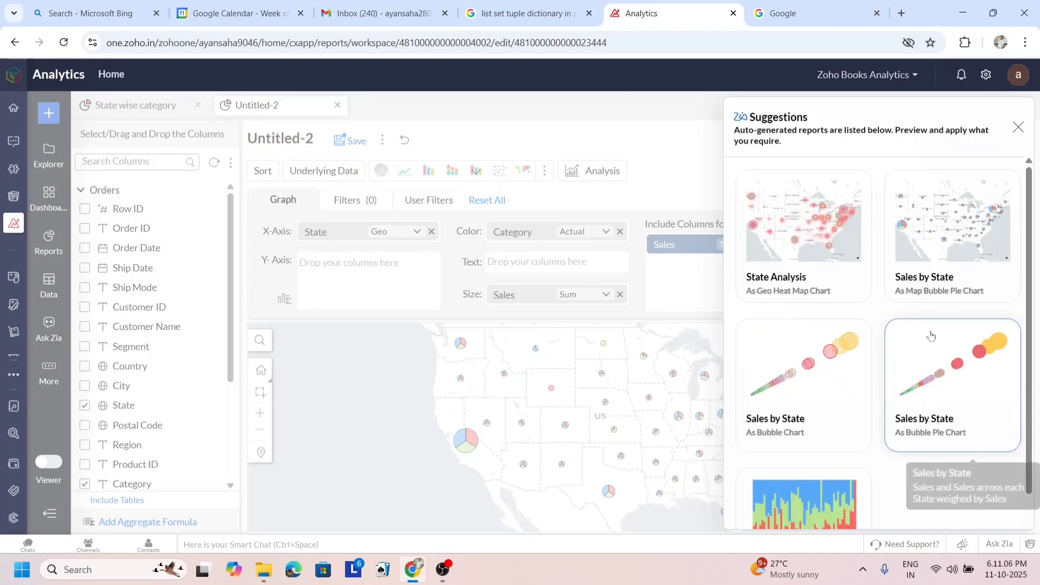
{"action": "left_click", "coordinate": [942, 228]}
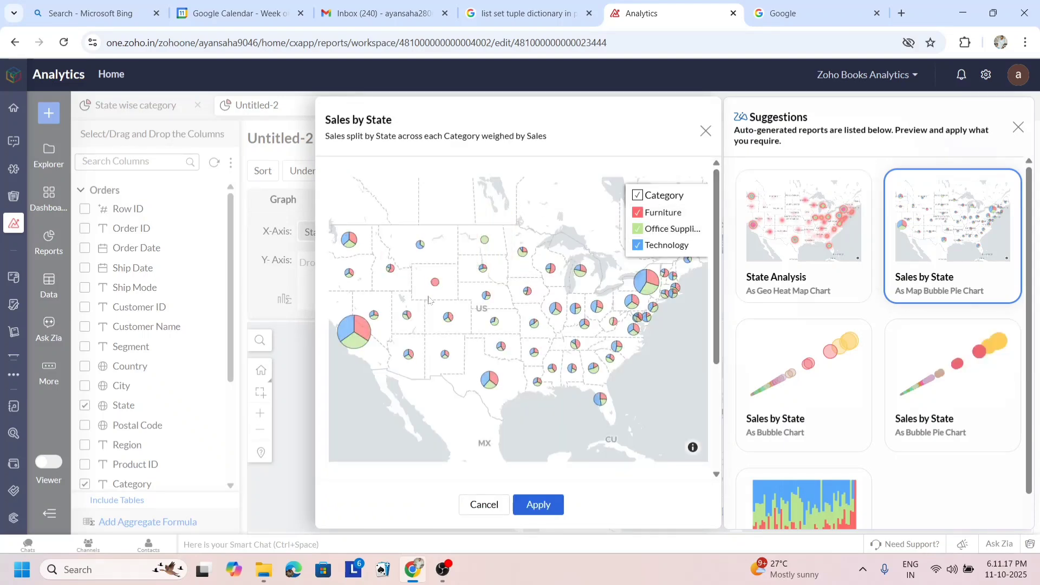
{"action": "mouse_move", "coordinate": [435, 282]}
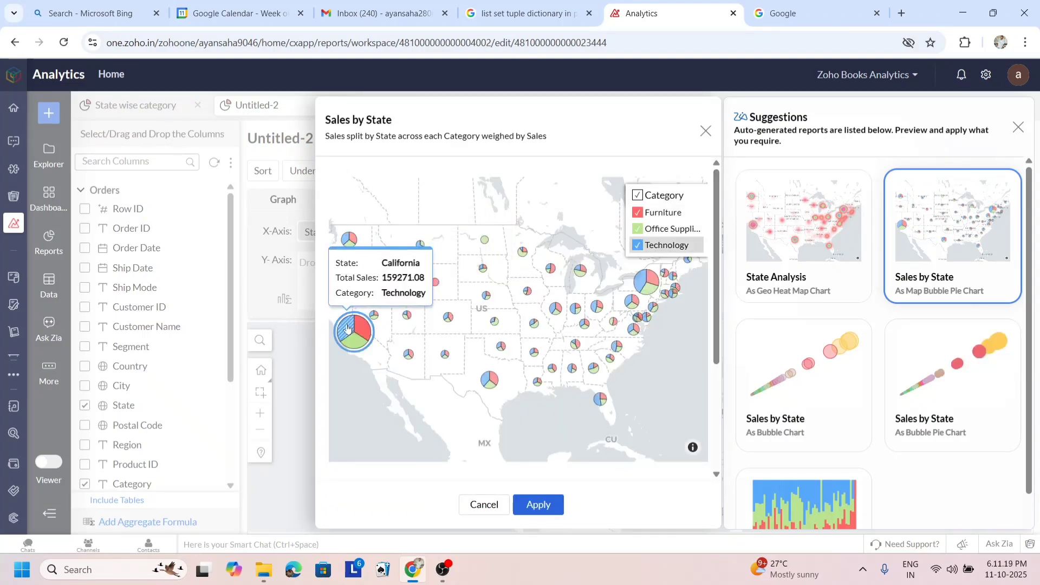
{"action": "mouse_move", "coordinate": [368, 326]}
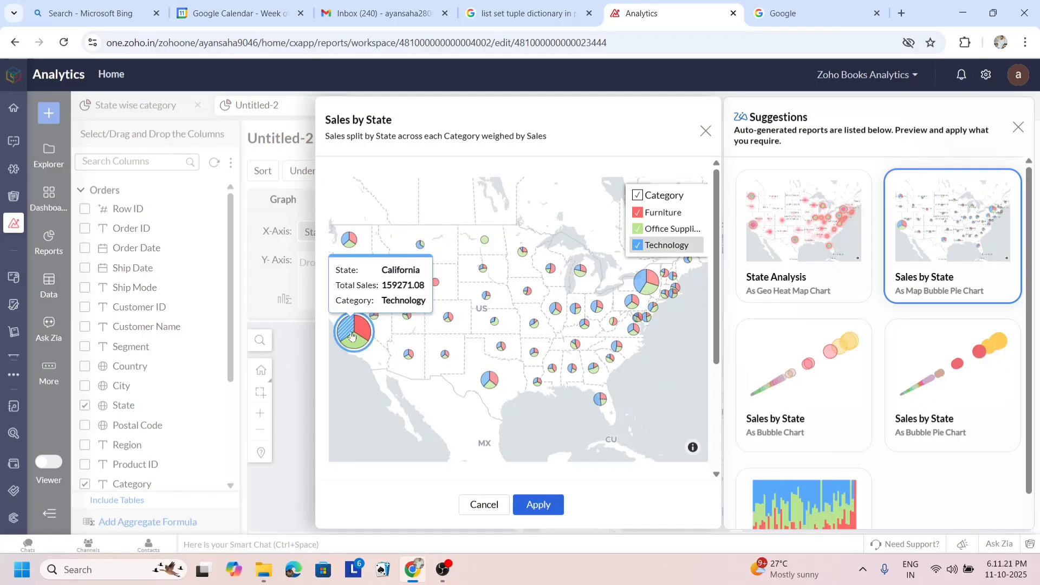
{"action": "left_click", "coordinate": [1018, 128]}
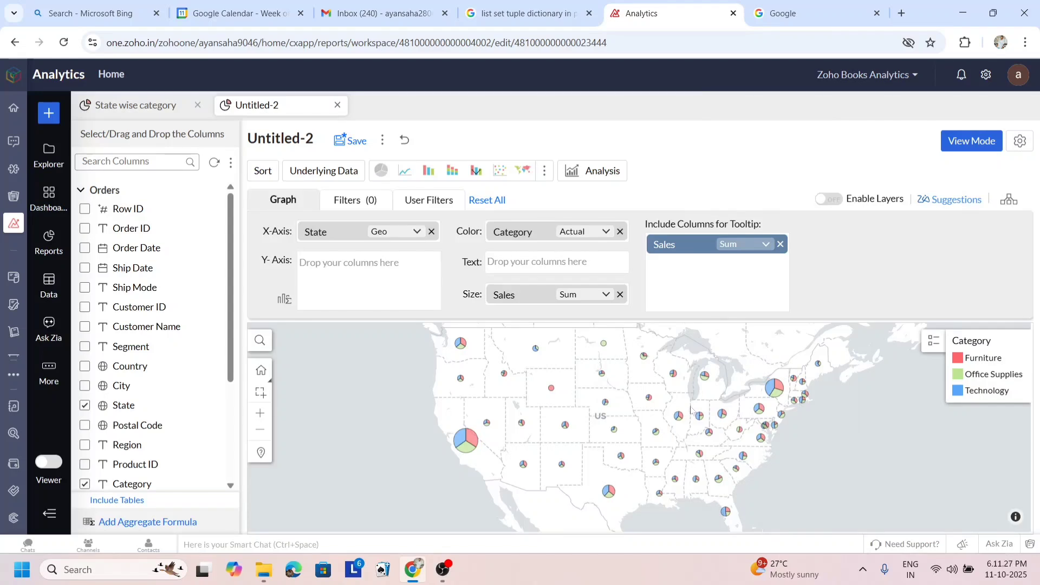
Check the Michigan marker's tooltip, remove Sales from the tooltip columns, and regenerate the graph.
{"action": "mouse_move", "coordinate": [702, 378]}
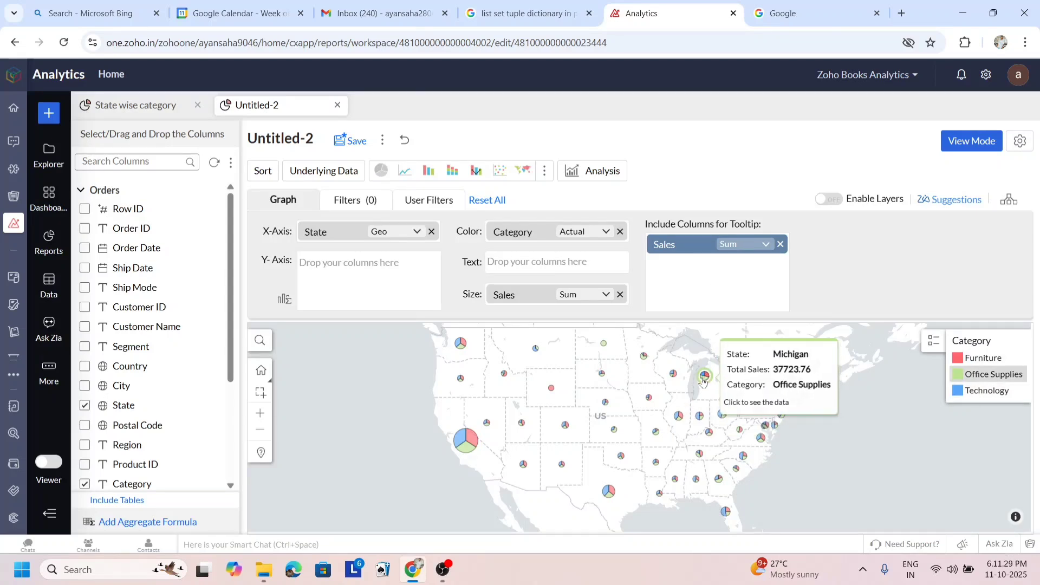
{"action": "left_click_drag", "start_coordinate": [681, 249], "coordinate": [304, 483]}
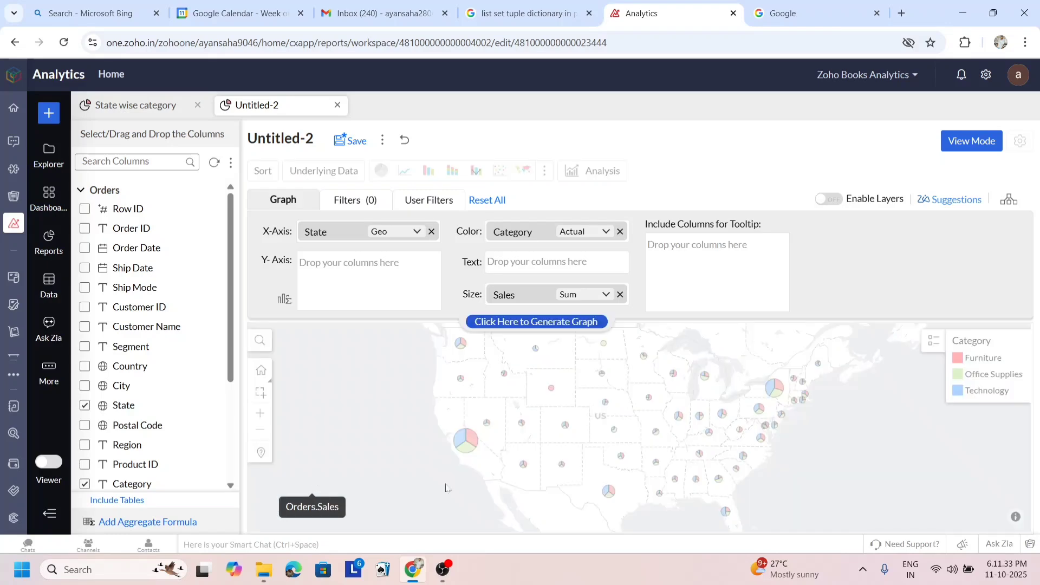
{"action": "left_click", "coordinate": [582, 323]}
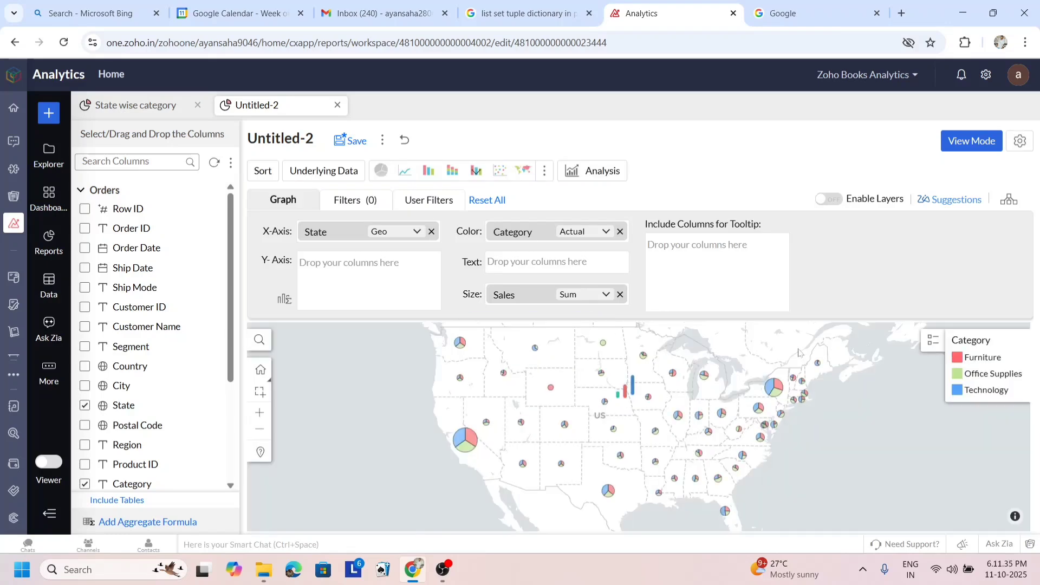
Toggle the Category legend's display and briefly view the map's attribution information.
{"action": "left_click", "coordinate": [933, 341]}
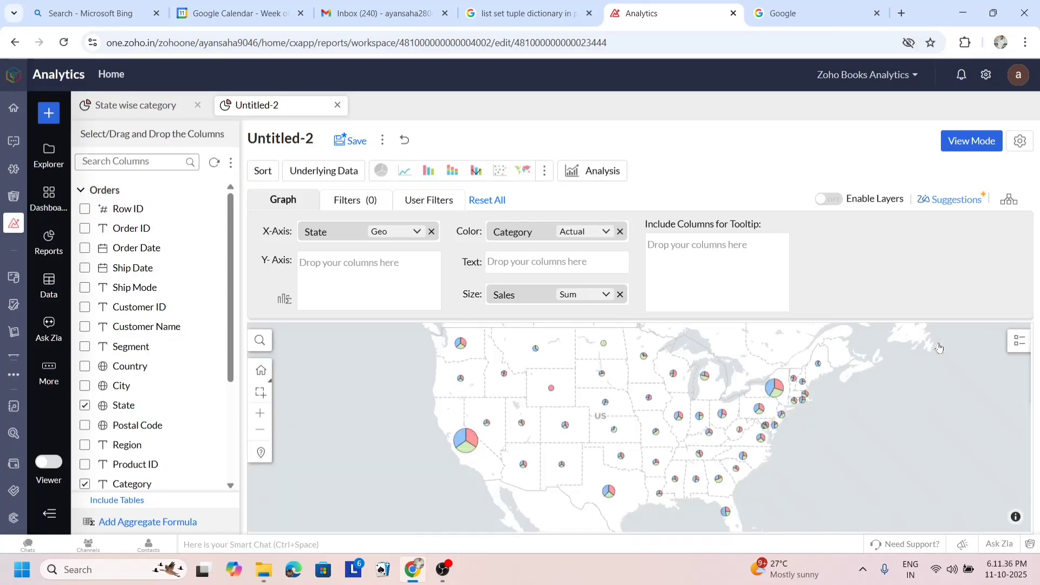
{"action": "left_click", "coordinate": [1021, 343]}
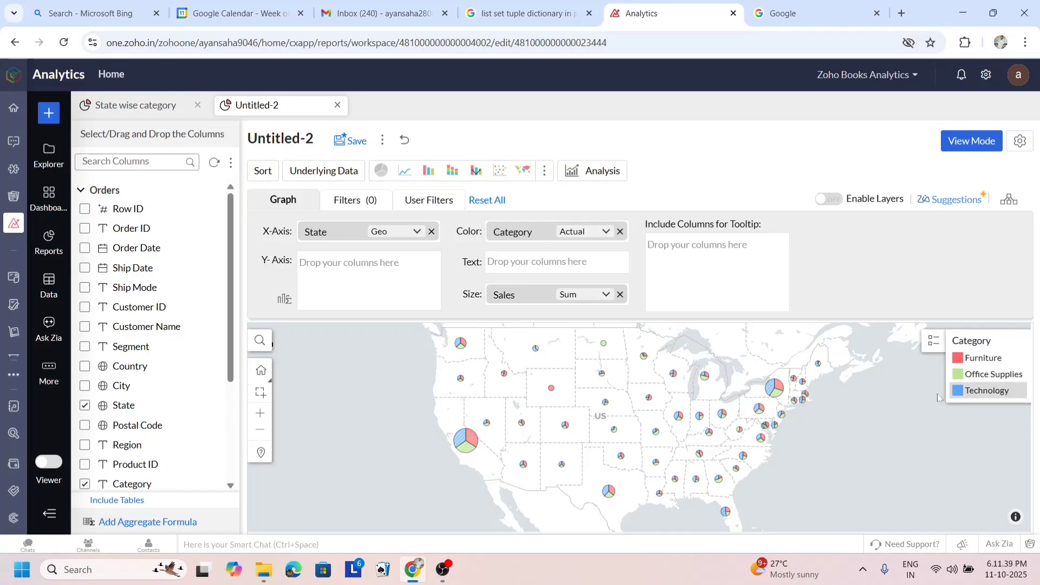
{"action": "left_click", "coordinate": [933, 347]}
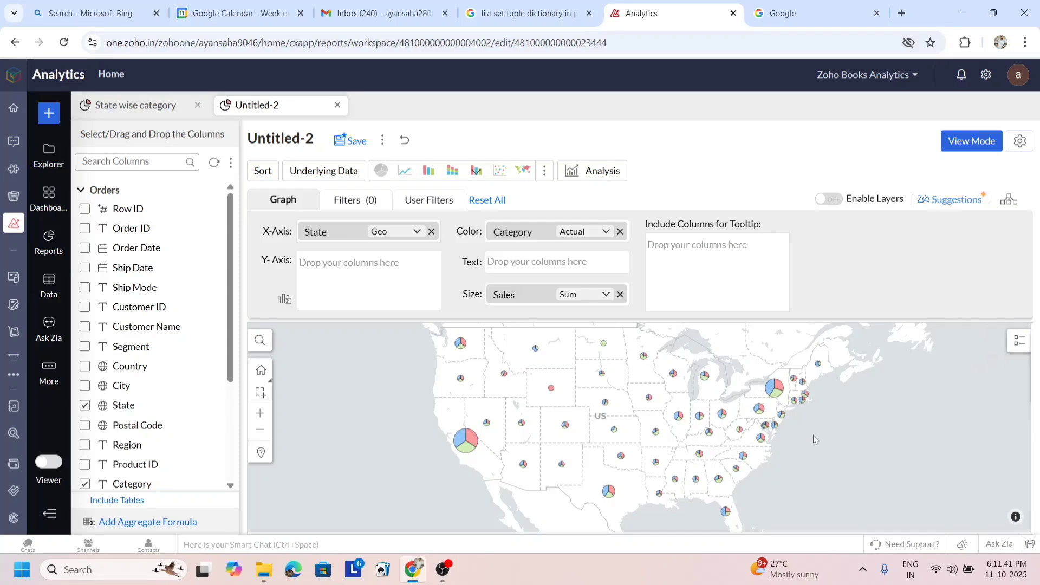
{"action": "left_click", "coordinate": [1016, 518]}
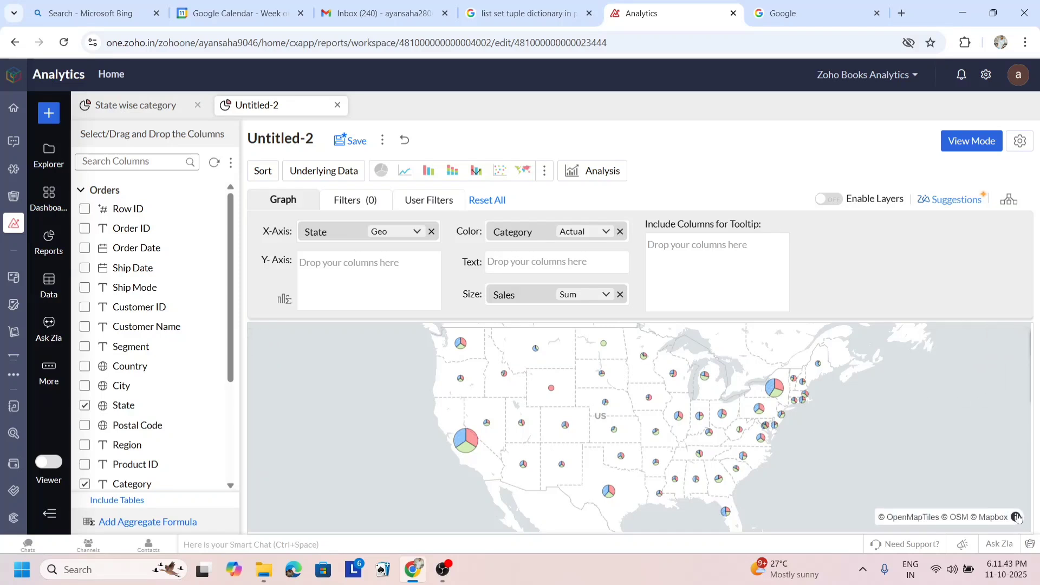
{"action": "left_click", "coordinate": [1016, 518]}
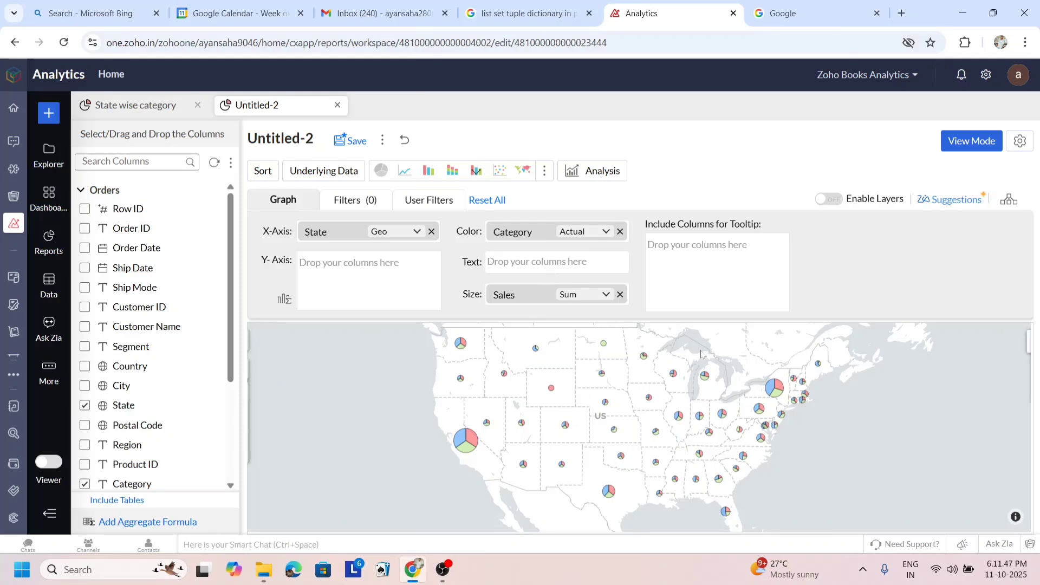
Add the sum of Profit and the sum of Sales to the tooltip columns, regenerating the graph and checking the California tooltip after each.
{"action": "scroll", "coordinate": [155, 410], "scroll_direction": "down", "scroll_amount": 3}
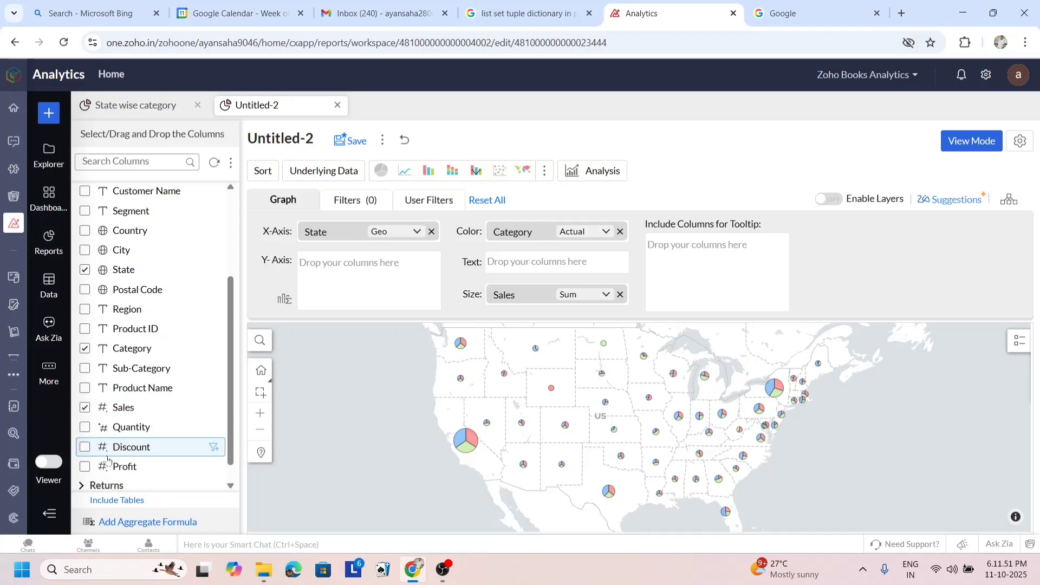
{"action": "left_click_drag", "start_coordinate": [111, 465], "coordinate": [687, 262]}
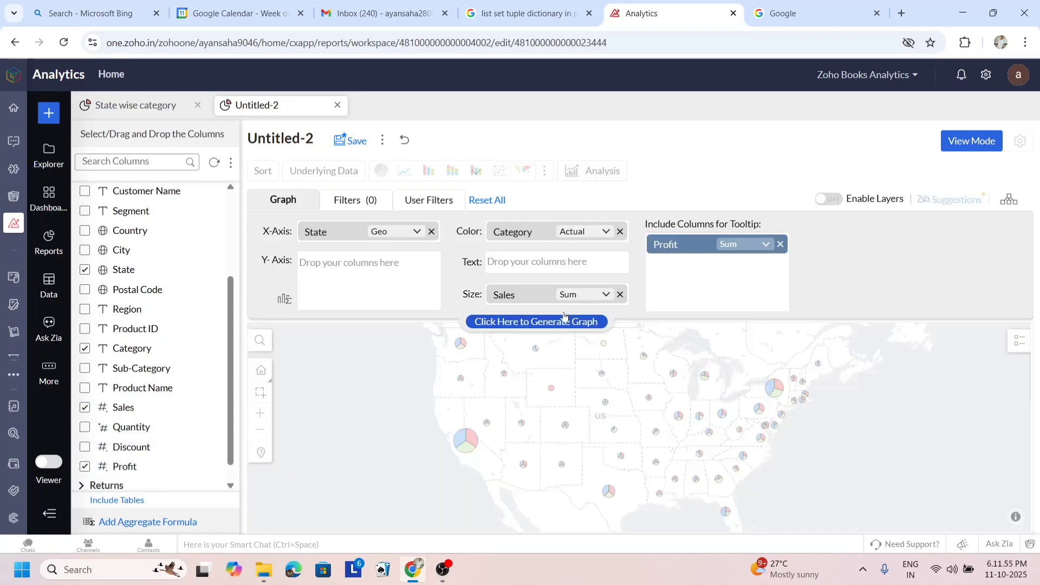
{"action": "left_click", "coordinate": [549, 321]}
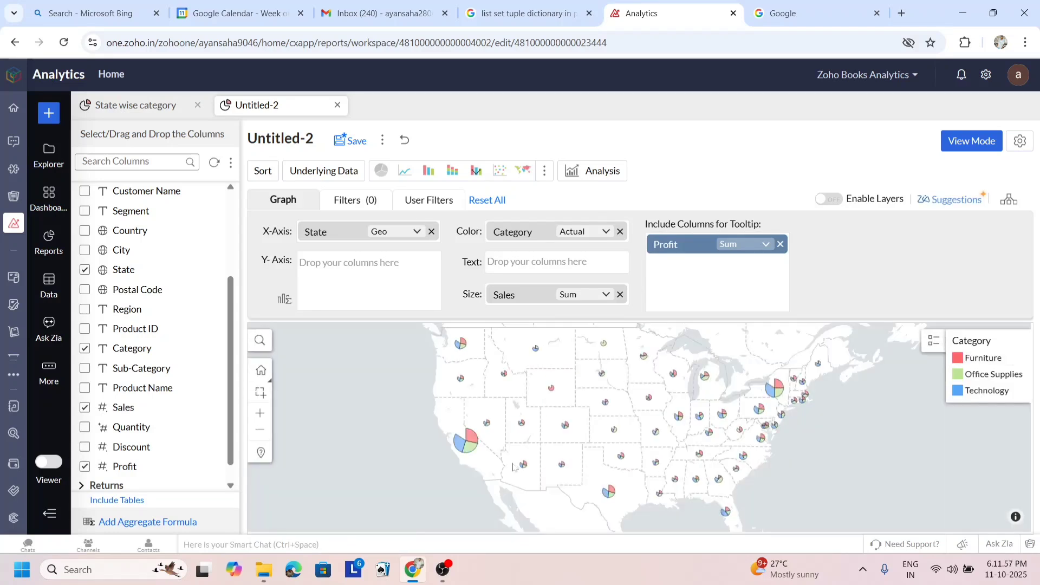
{"action": "mouse_move", "coordinate": [472, 445]}
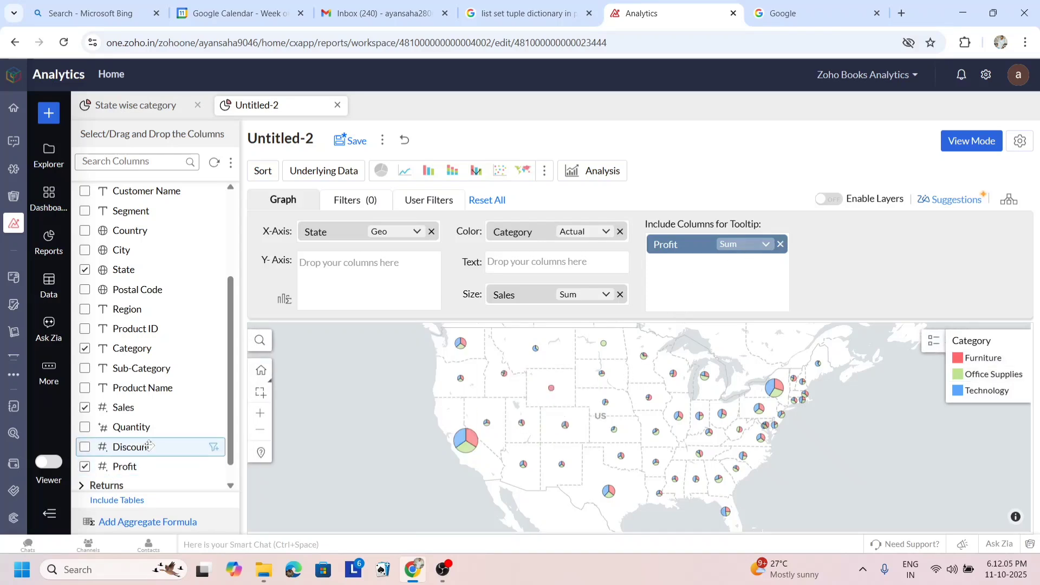
{"action": "left_click_drag", "start_coordinate": [101, 403], "coordinate": [722, 282]}
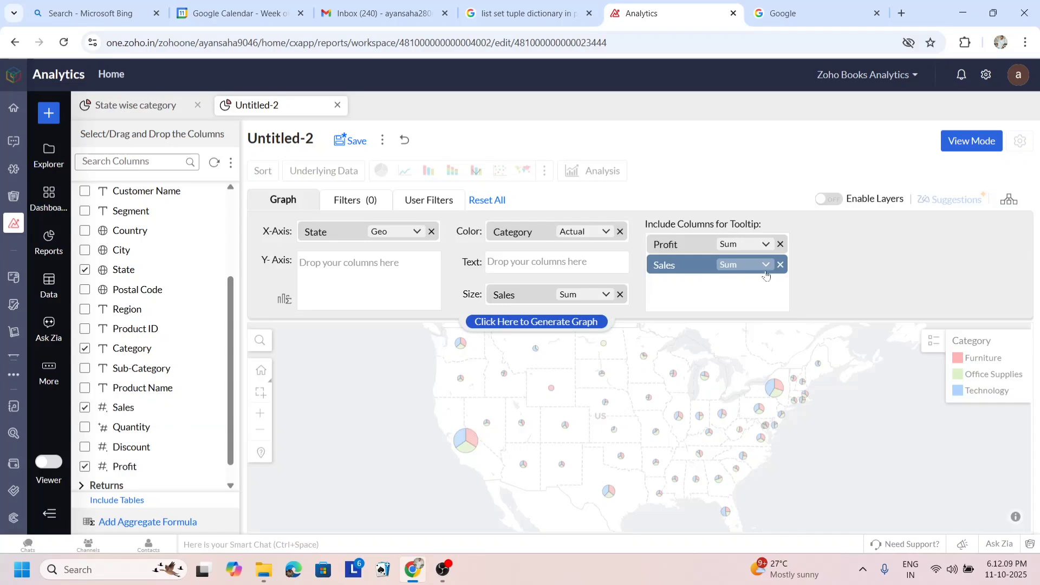
{"action": "left_click", "coordinate": [490, 323]}
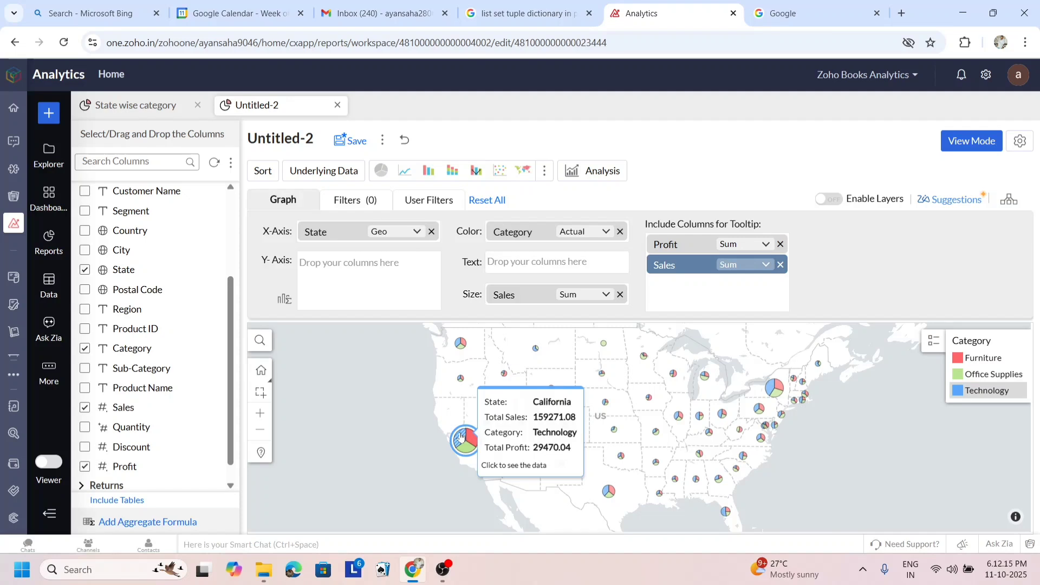
{"action": "left_click", "coordinate": [766, 265]}
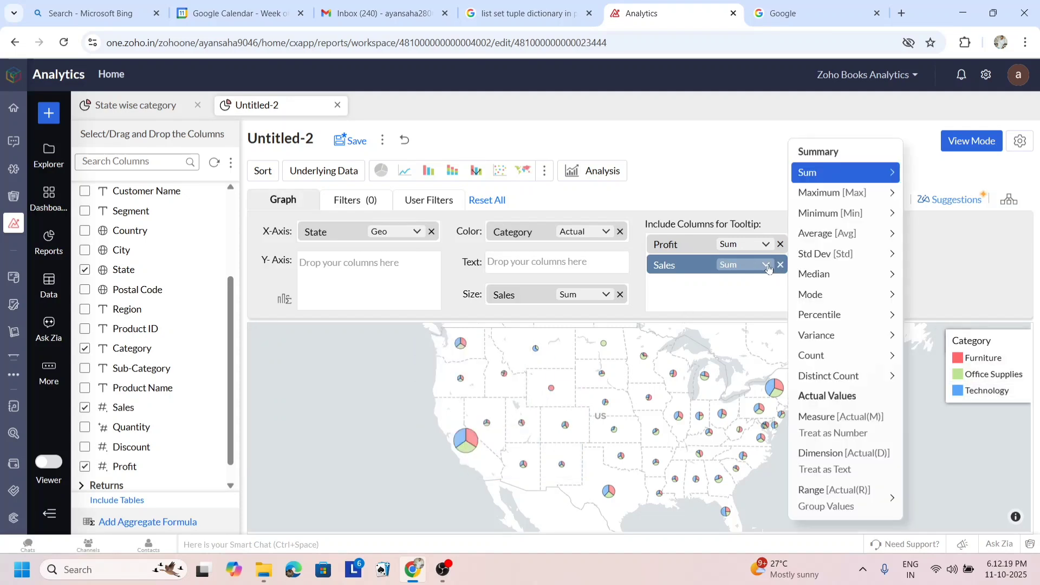
{"action": "left_click", "coordinate": [819, 401]}
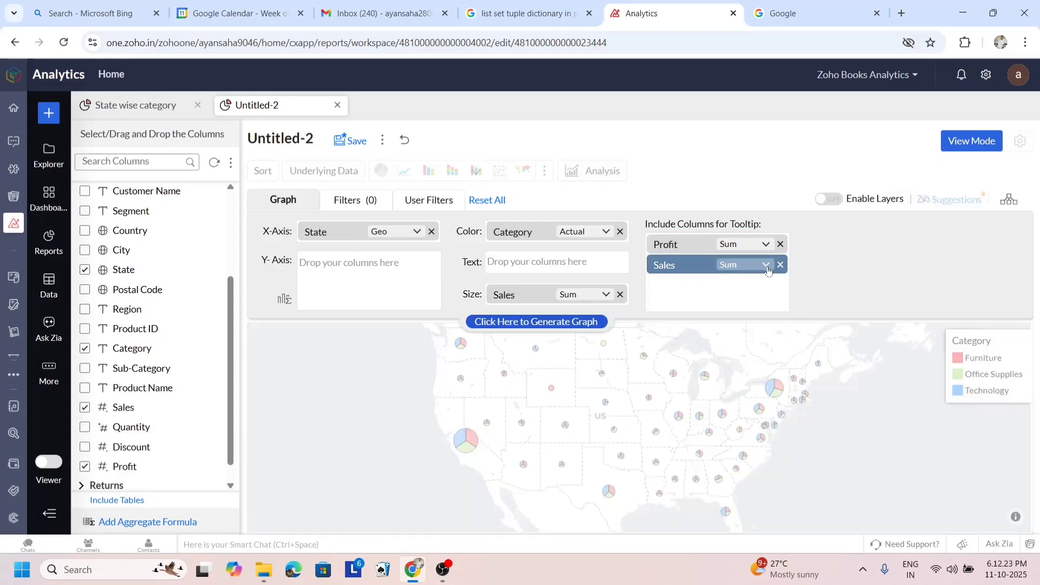
{"action": "left_click", "coordinate": [767, 266]}
{"action": "mouse_move", "coordinate": [867, 173]}
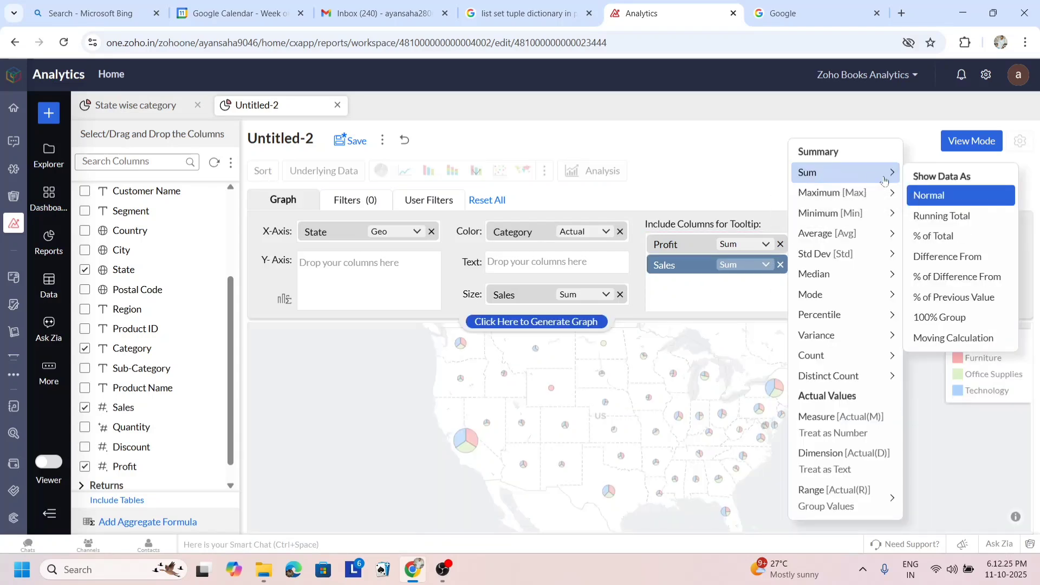
{"action": "left_click", "coordinate": [957, 217]}
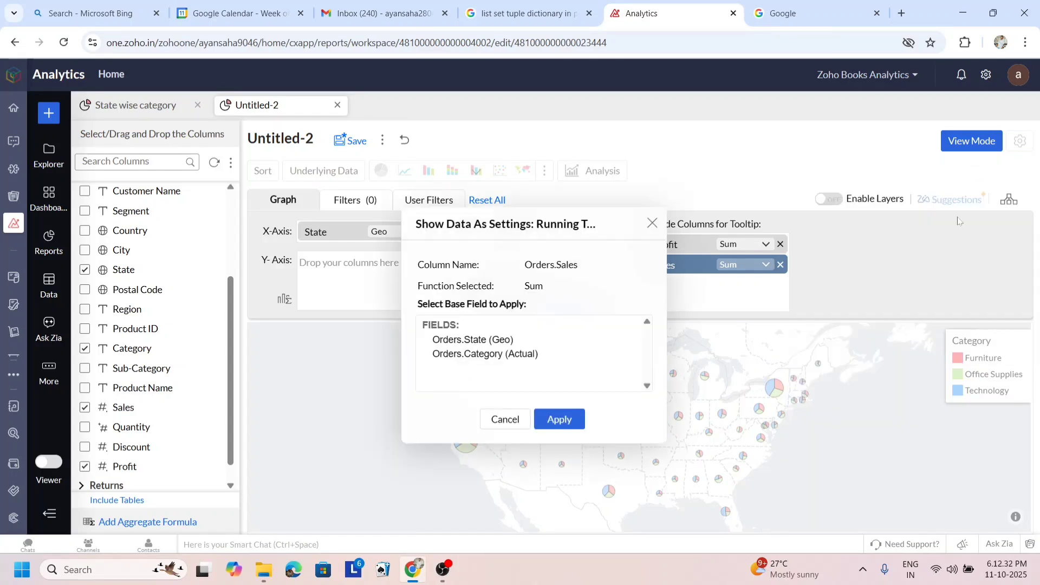
{"action": "left_click", "coordinate": [564, 423]}
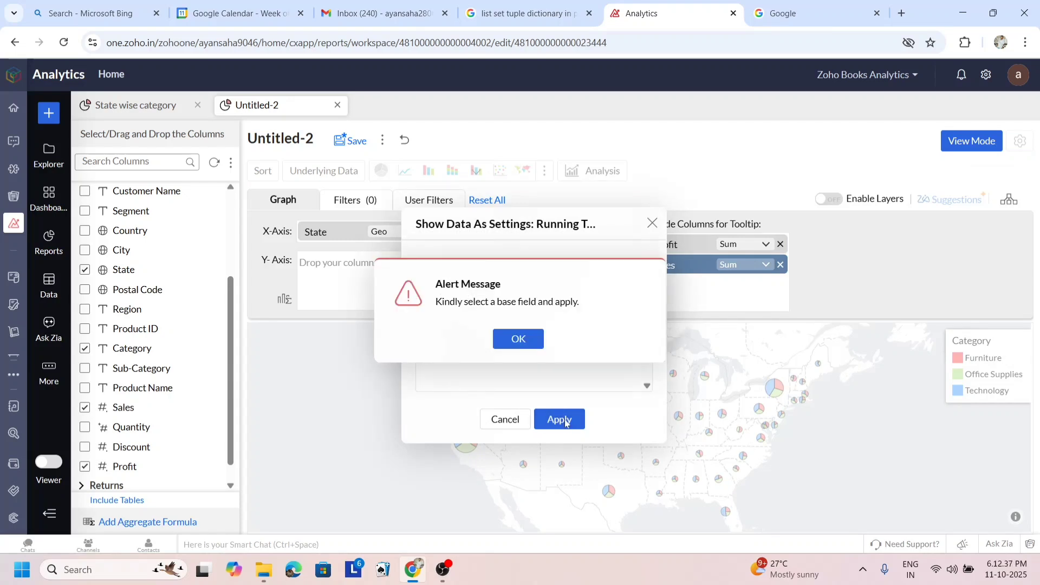
{"action": "left_click", "coordinate": [526, 339]}
{"action": "left_click", "coordinate": [503, 419]}
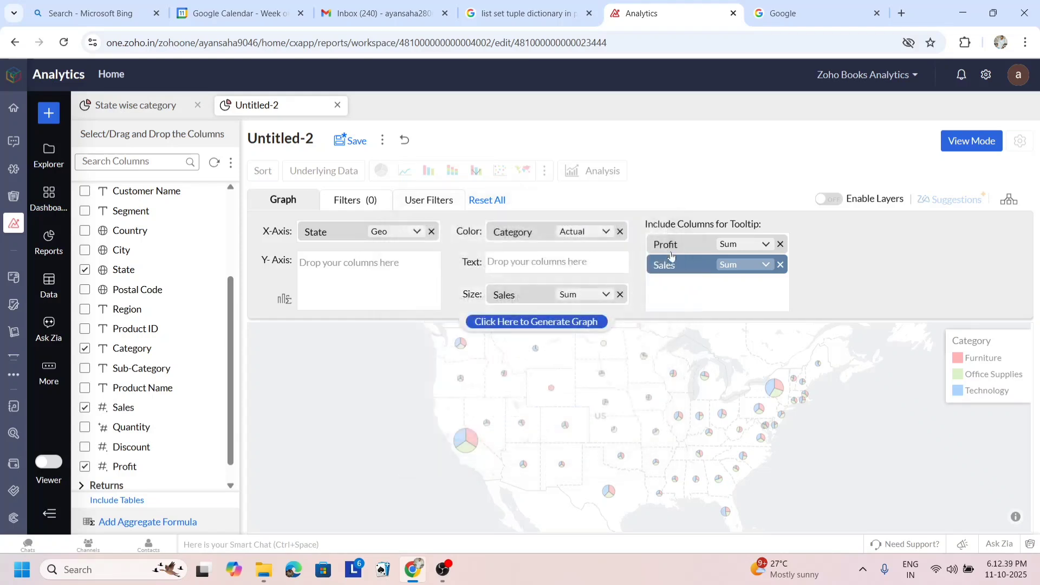
{"action": "left_click", "coordinate": [757, 265]}
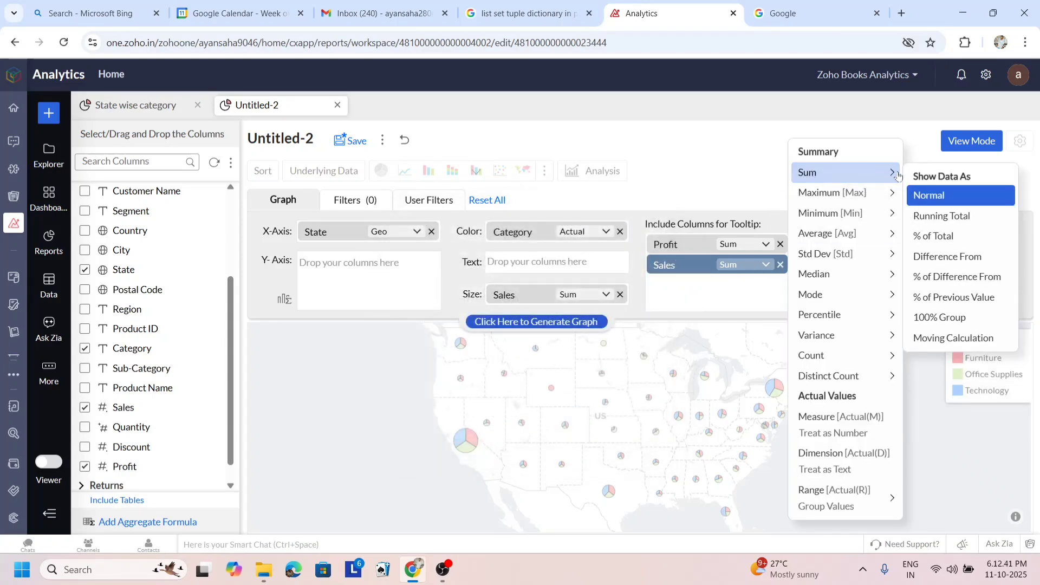
{"action": "left_click", "coordinate": [959, 178]}
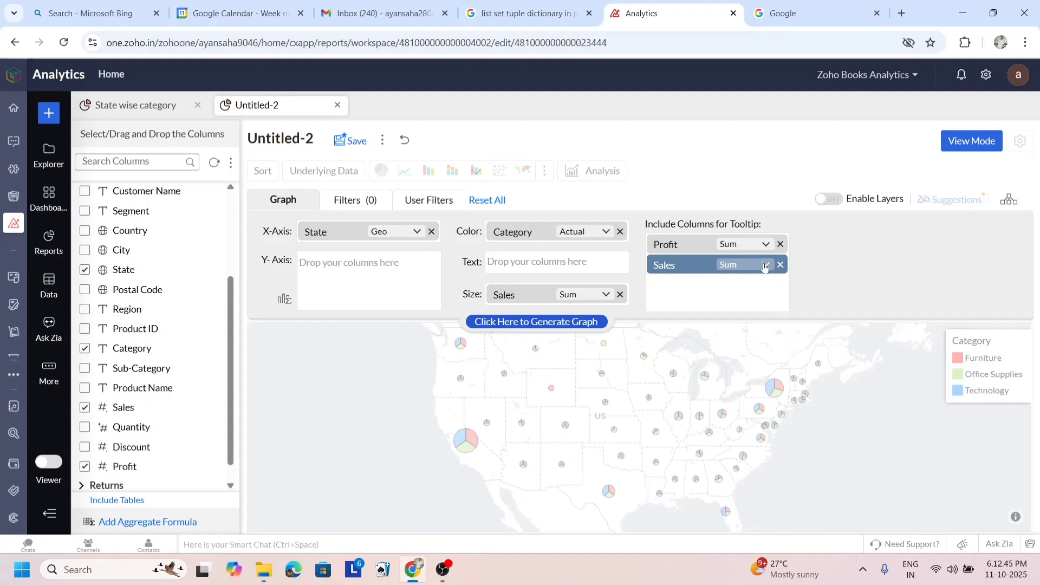
{"action": "left_click", "coordinate": [576, 323]}
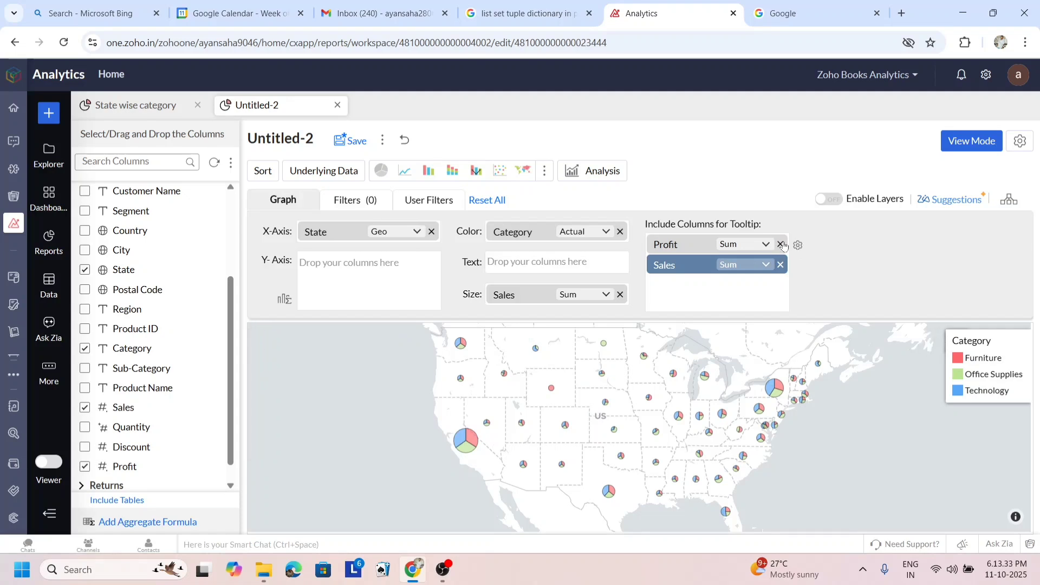
Remove Sales from the tooltip columns, regenerate the graph, and check the South Dakota marker's tooltip.
{"action": "left_click", "coordinate": [781, 265]}
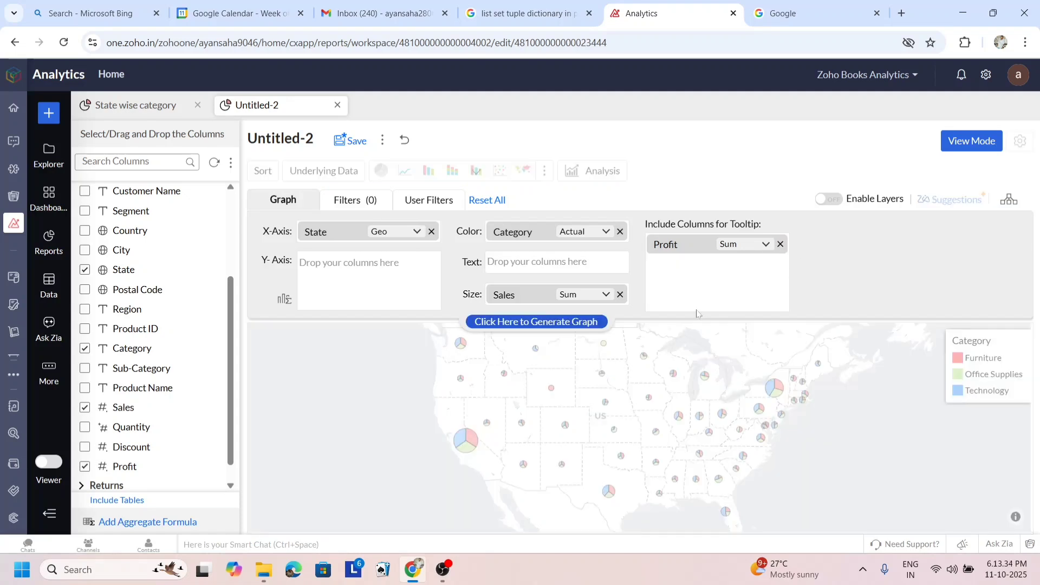
{"action": "left_click", "coordinate": [592, 321]}
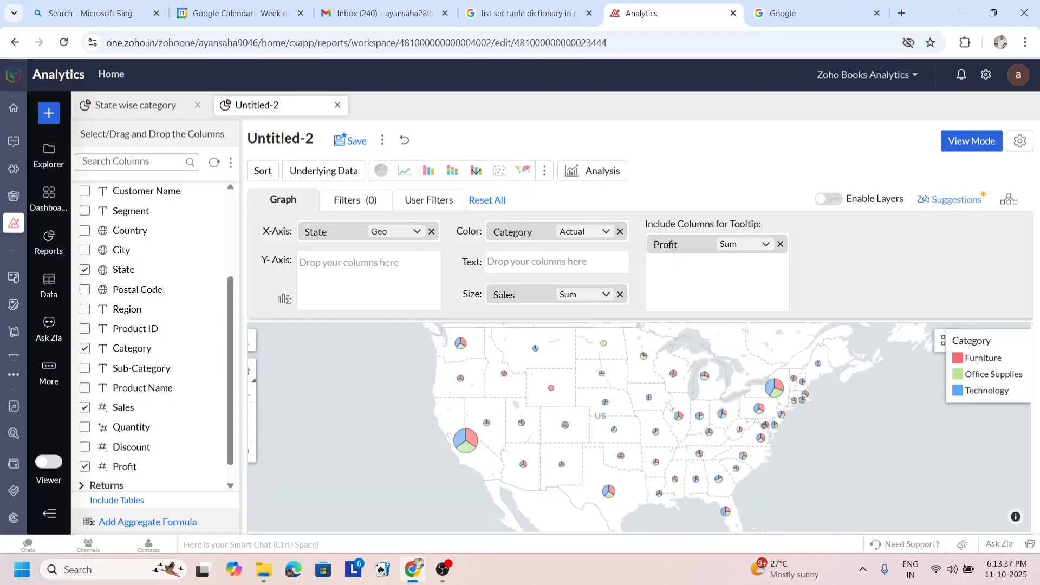
{"action": "mouse_move", "coordinate": [604, 350]}
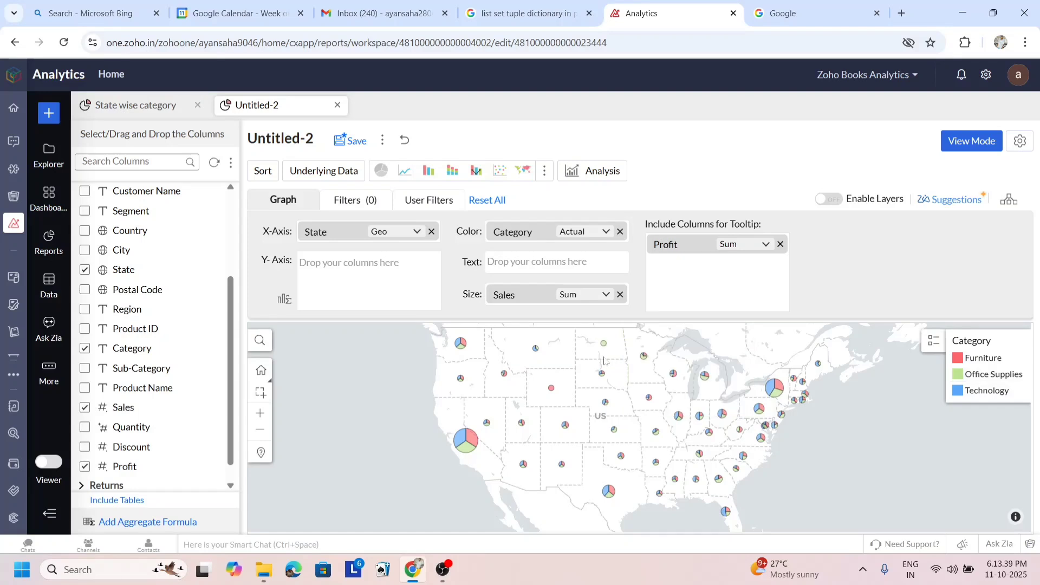
{"action": "mouse_move", "coordinate": [604, 372]}
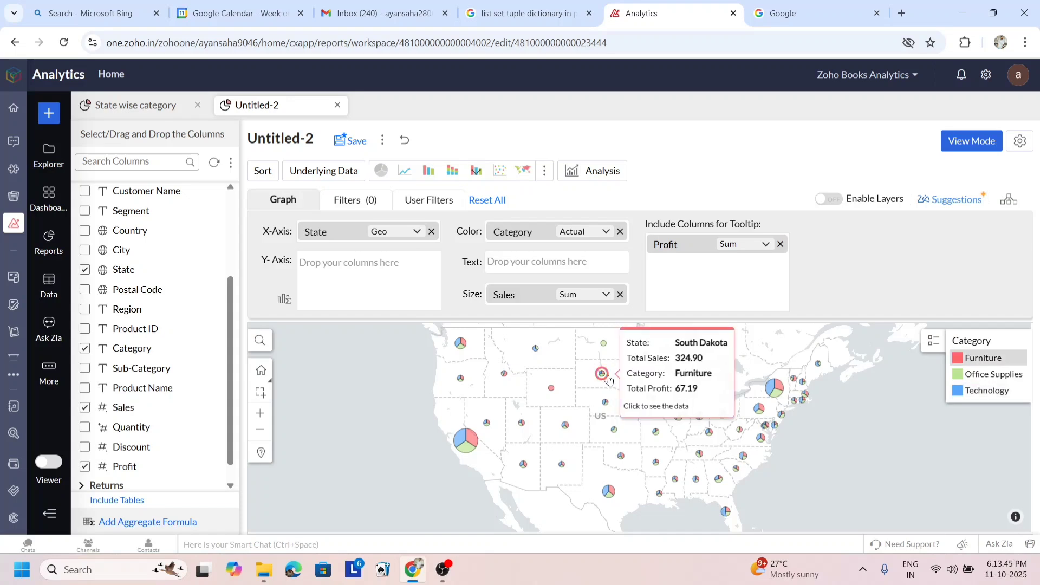
{"action": "mouse_move", "coordinate": [550, 398]}
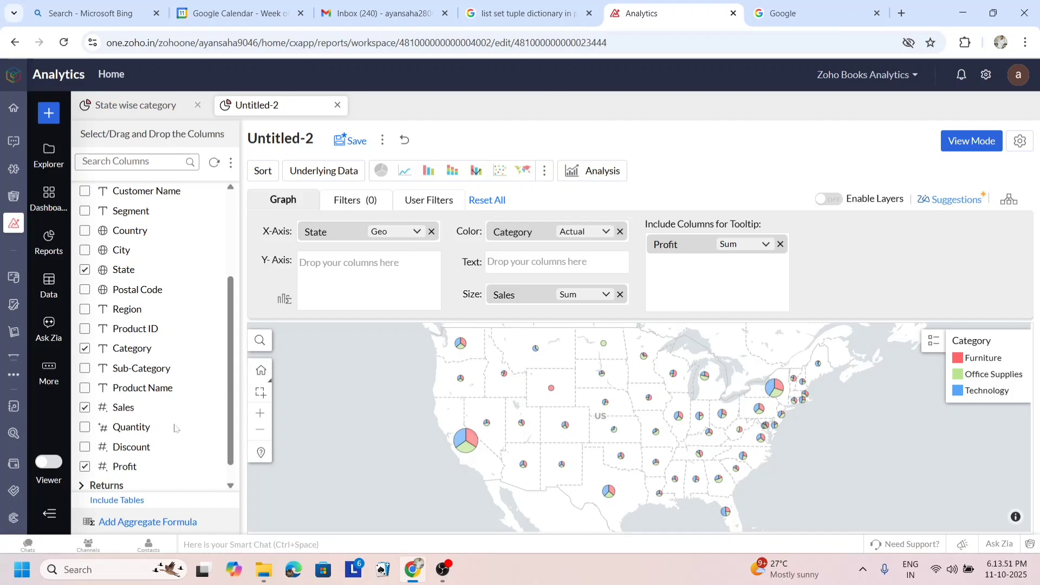
{"action": "scroll", "coordinate": [155, 407], "scroll_direction": "down", "scroll_amount": 1}
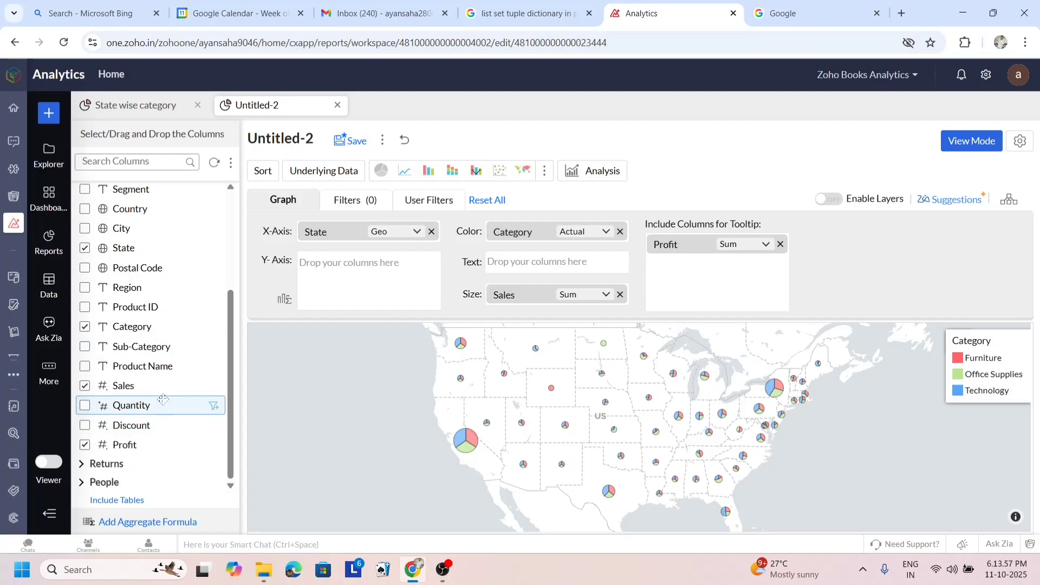
Switch the report to view mode and set the legend's color palette to Zoho Analytics Dark in the chart settings.
{"action": "left_click", "coordinate": [987, 142]}
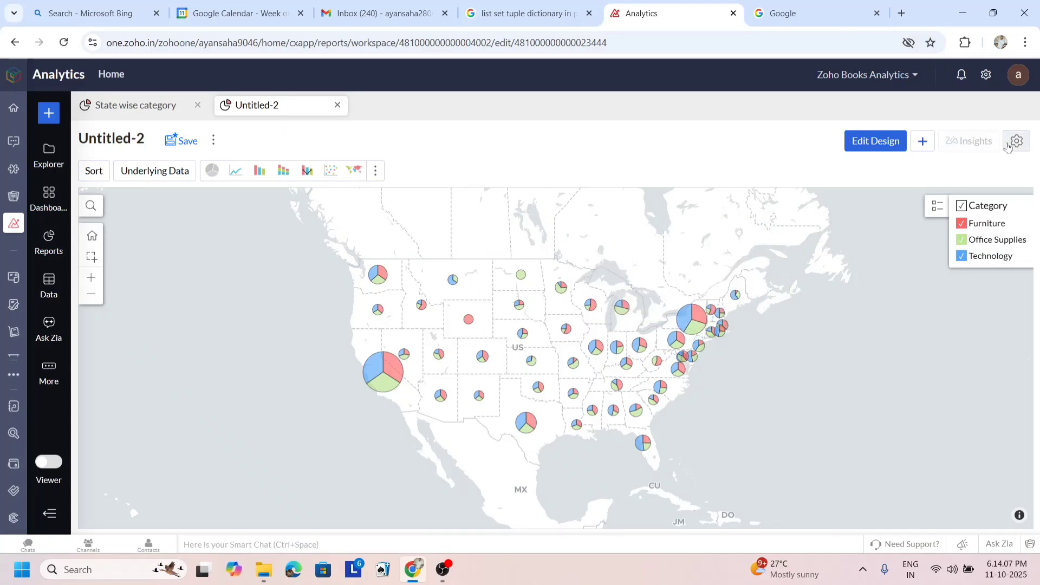
{"action": "left_click", "coordinate": [1019, 142]}
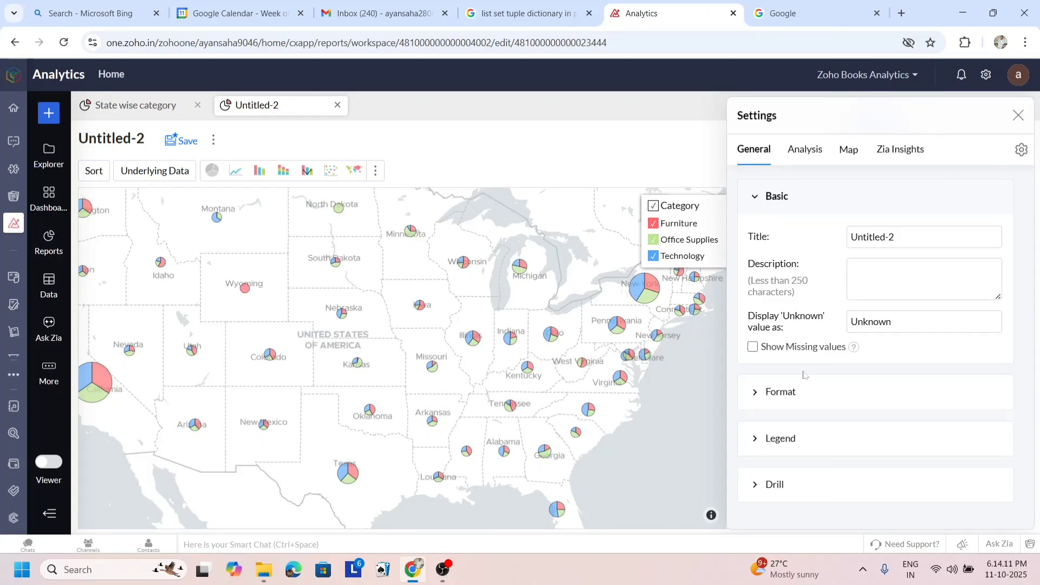
{"action": "left_click", "coordinate": [750, 391]}
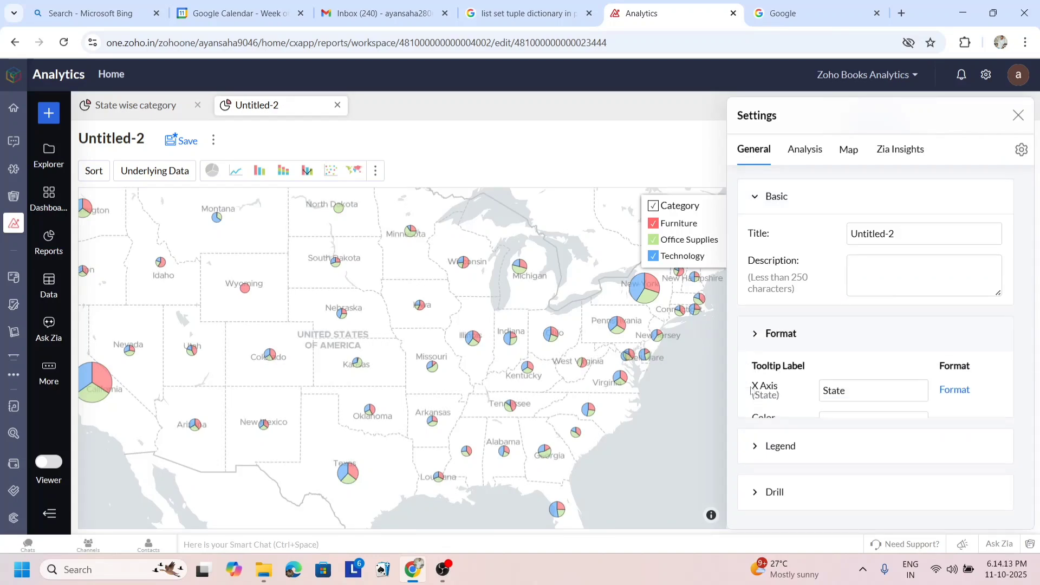
{"action": "left_click", "coordinate": [750, 455]}
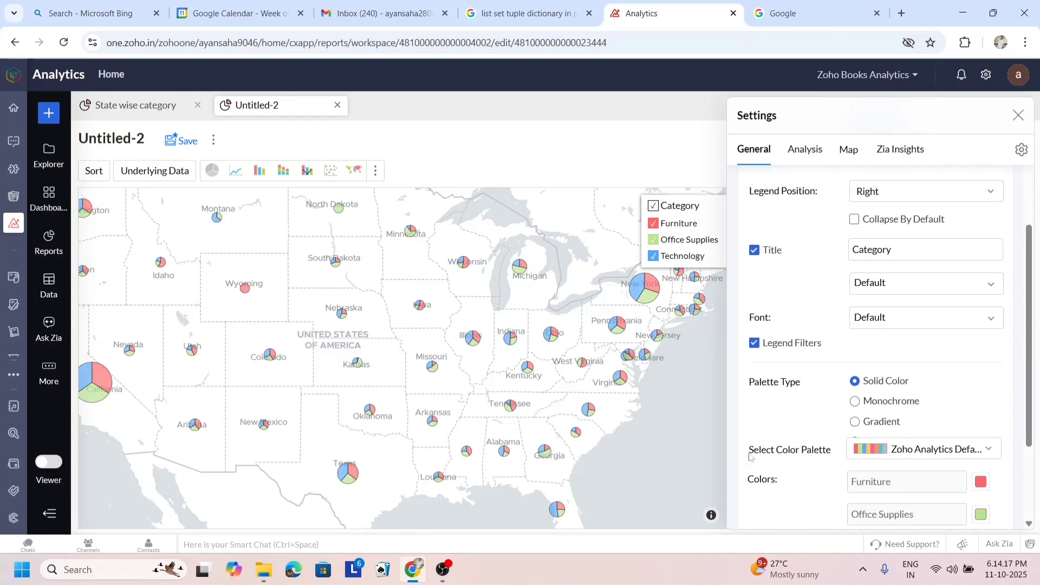
{"action": "scroll", "coordinate": [750, 457], "scroll_direction": "down", "scroll_amount": 2}
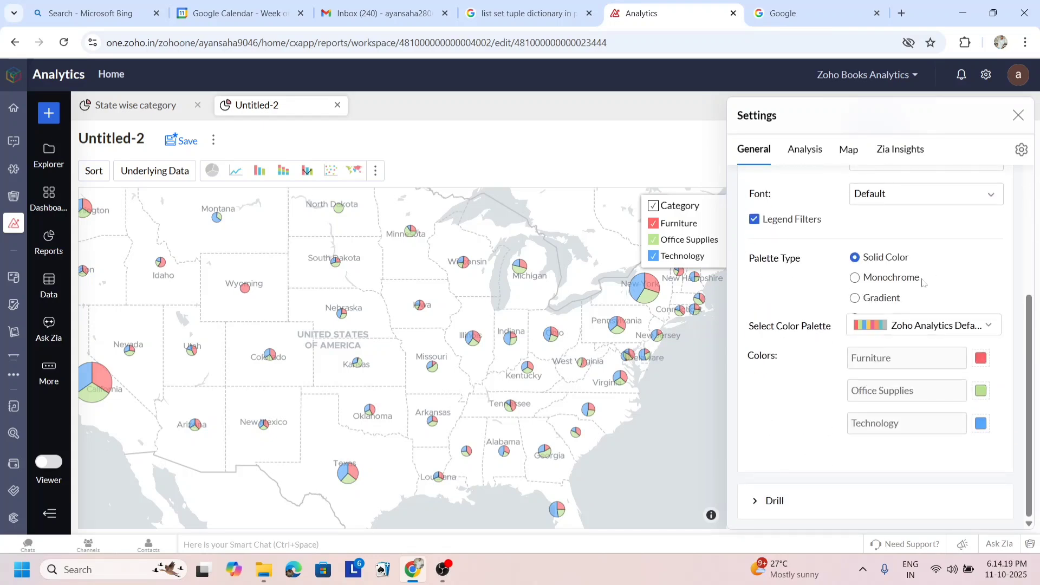
{"action": "left_click", "coordinate": [938, 325]}
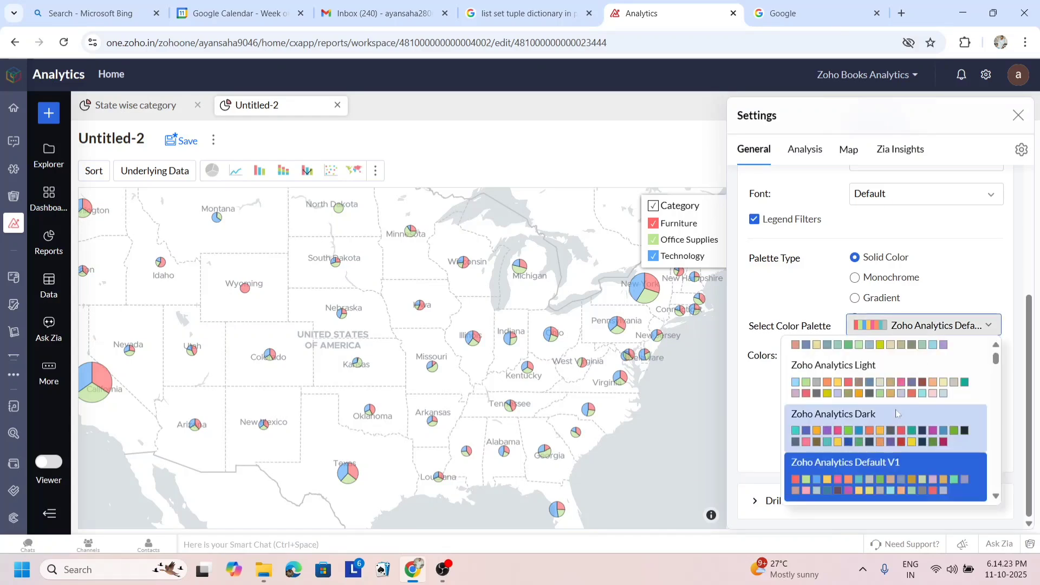
{"action": "scroll", "coordinate": [896, 413], "scroll_direction": "up", "scroll_amount": 1}
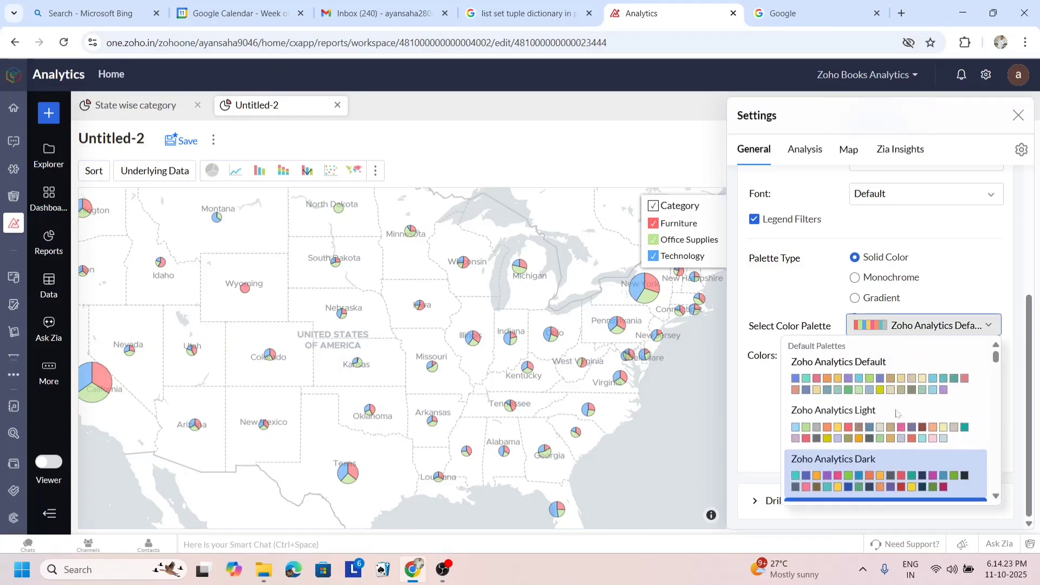
{"action": "left_click", "coordinate": [867, 463]}
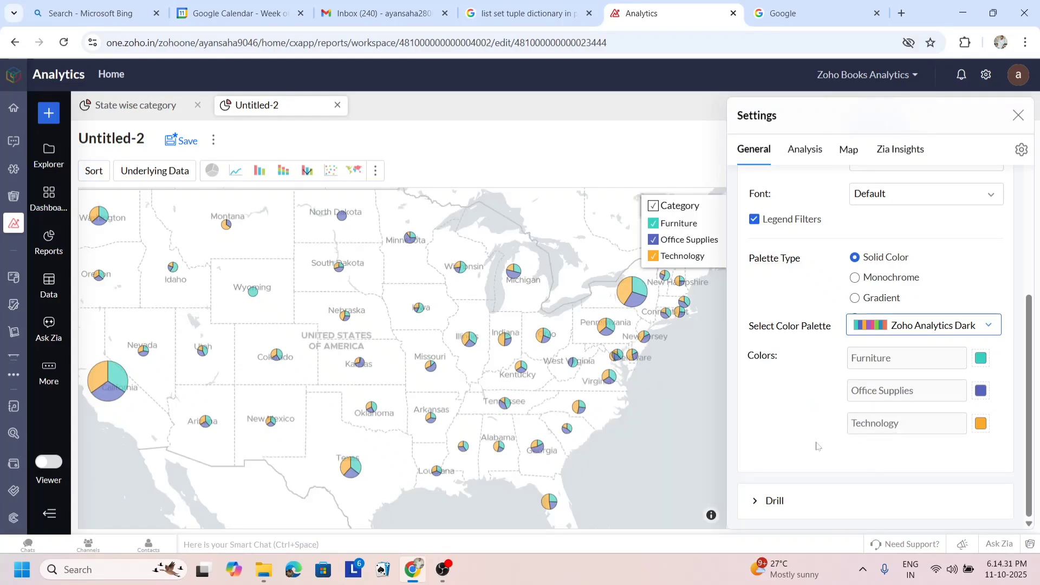
Set the map style theme to Blue in the chart's map settings.
{"action": "scroll", "coordinate": [801, 410], "scroll_direction": "up", "scroll_amount": 5}
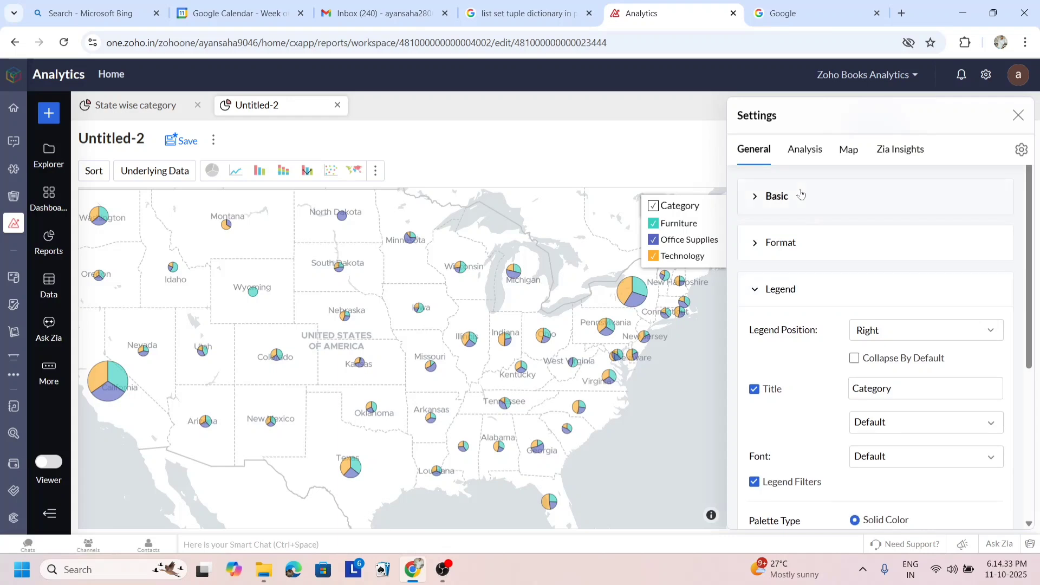
{"action": "left_click", "coordinate": [801, 195]}
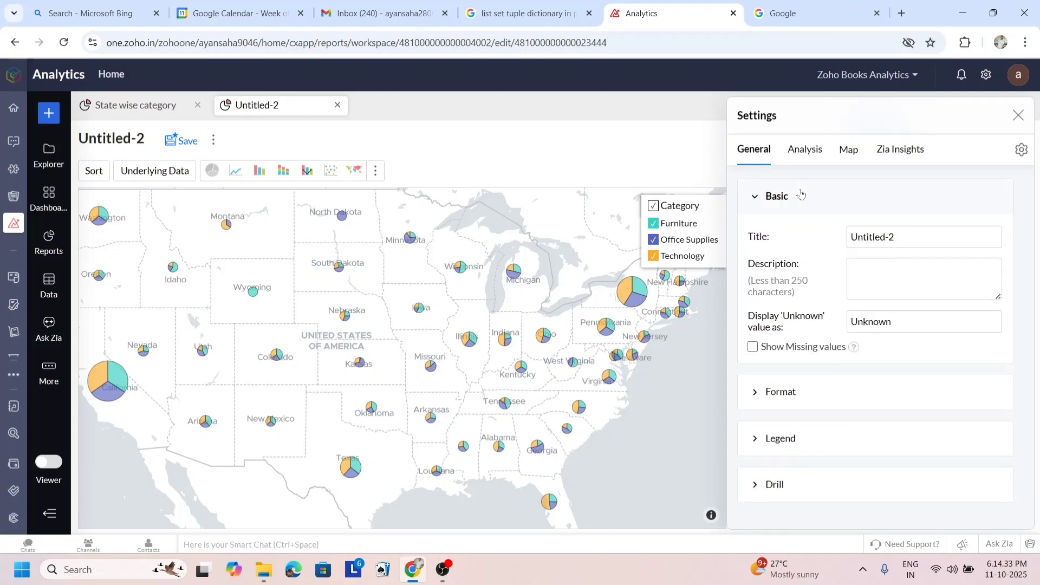
{"action": "left_click", "coordinate": [856, 149]}
{"action": "left_click", "coordinate": [840, 195]}
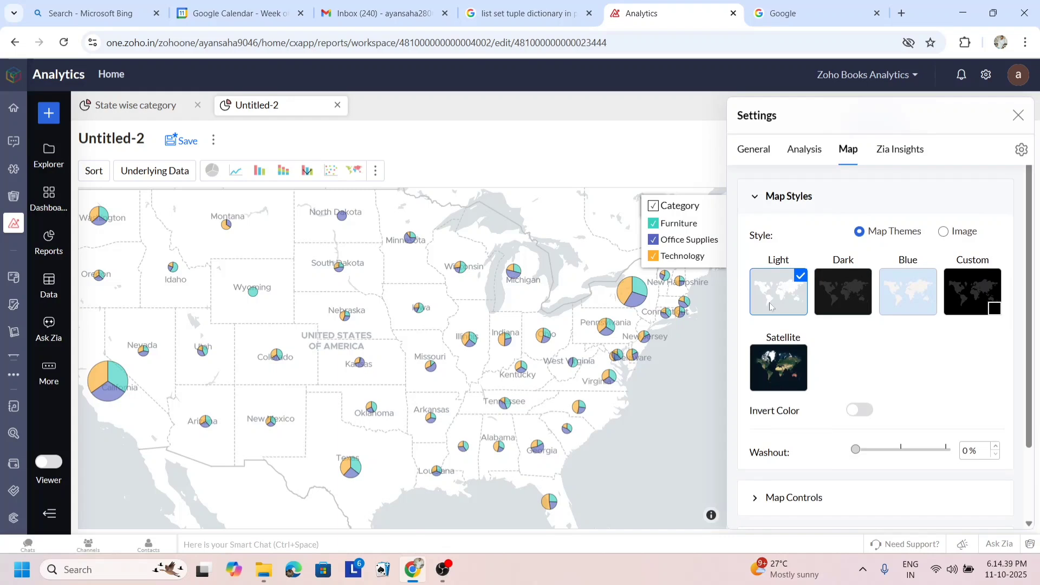
{"action": "left_click", "coordinate": [903, 291]}
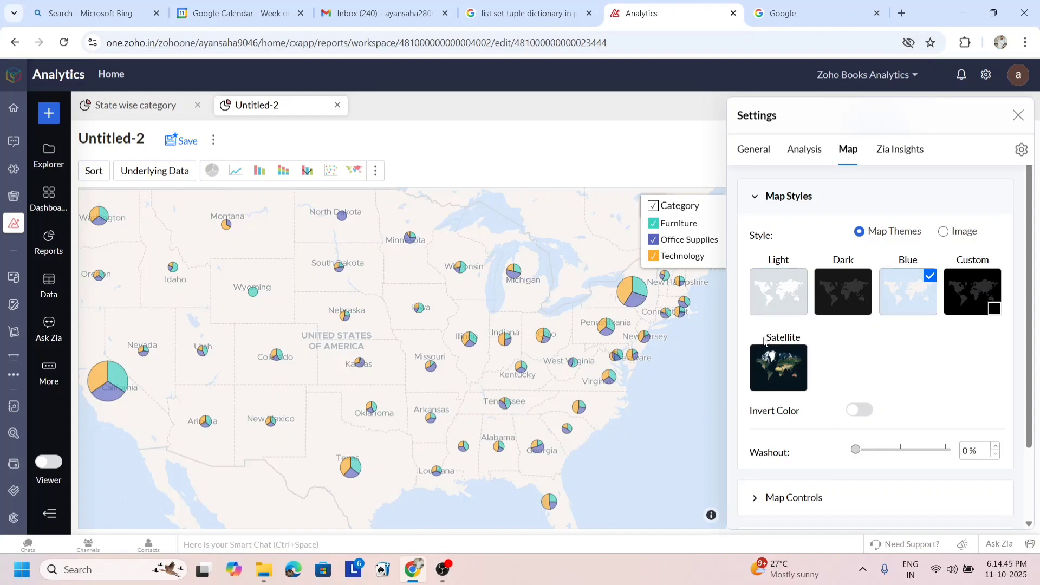
Preview the Satellite and Custom map themes for comparison, and return to the Blue theme.
{"action": "left_click", "coordinate": [771, 356]}
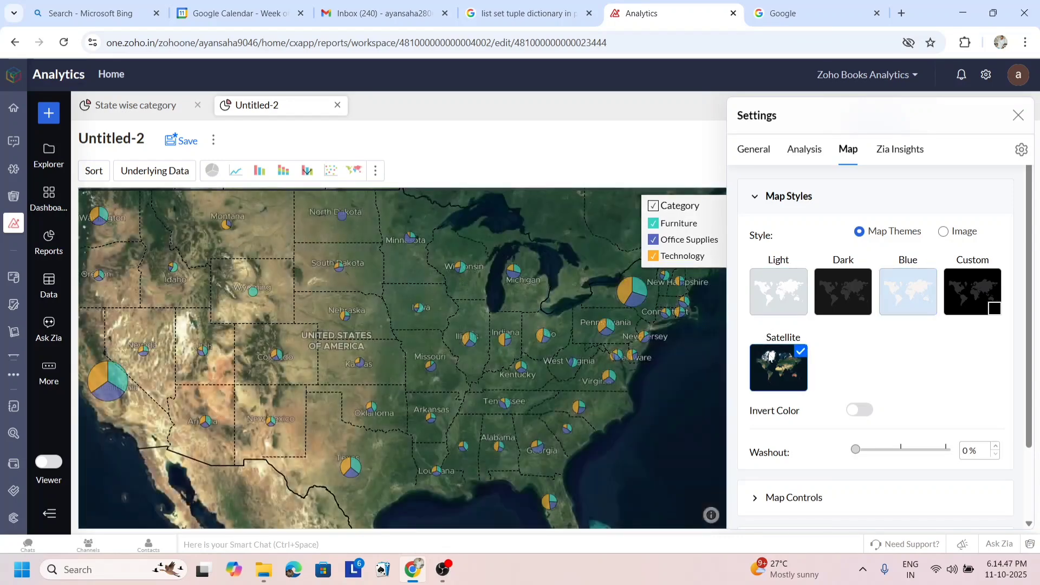
{"action": "left_click", "coordinate": [978, 285]}
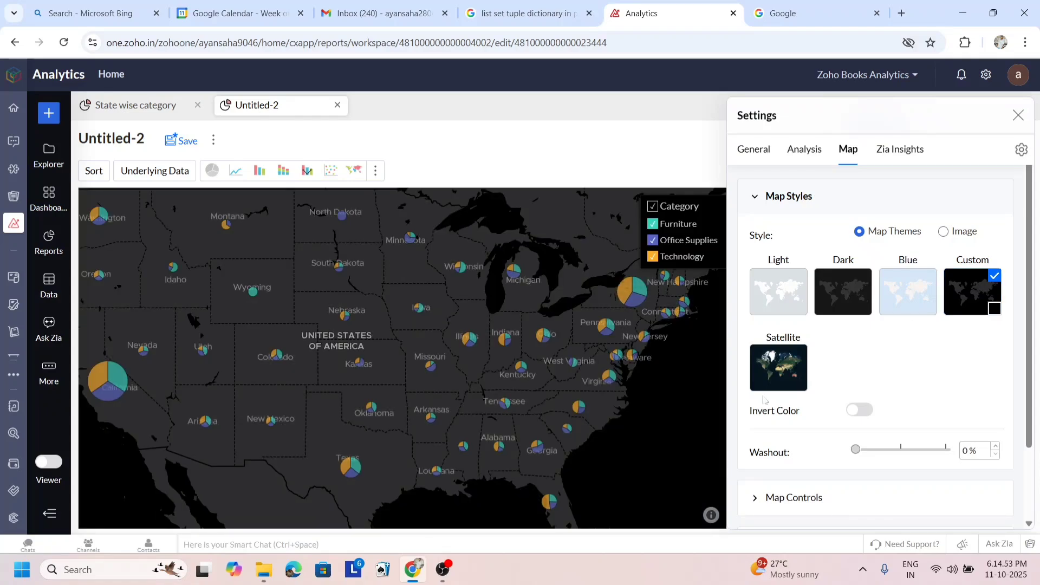
{"action": "left_click", "coordinate": [772, 366]}
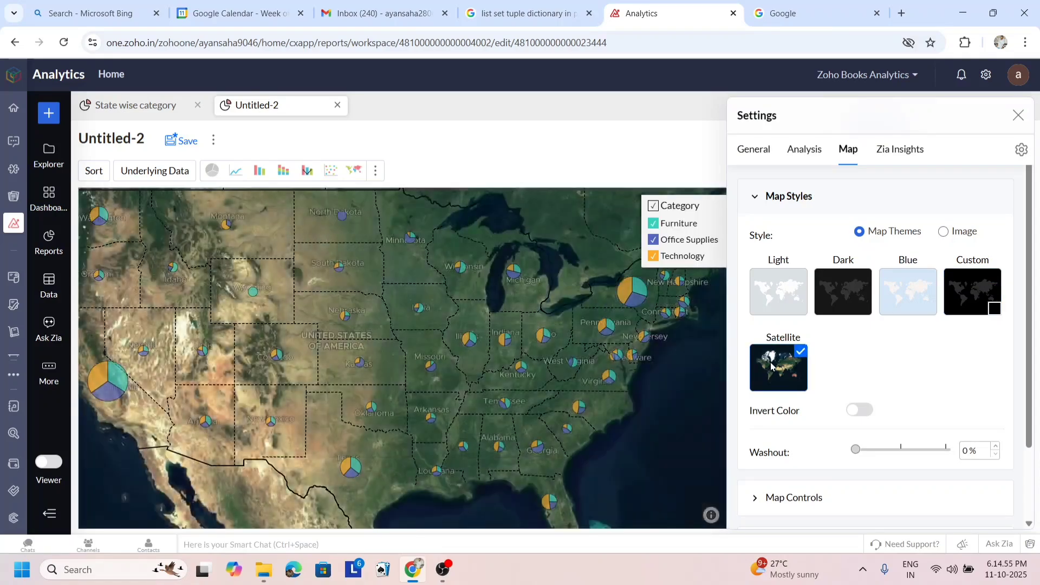
{"action": "left_click", "coordinate": [921, 282]}
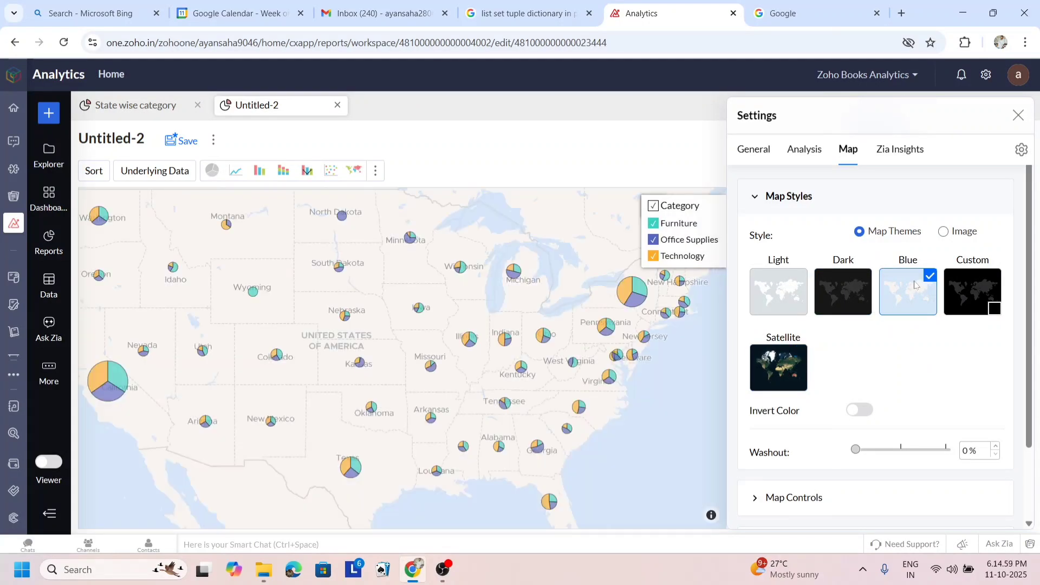
{"action": "left_click", "coordinate": [774, 359]}
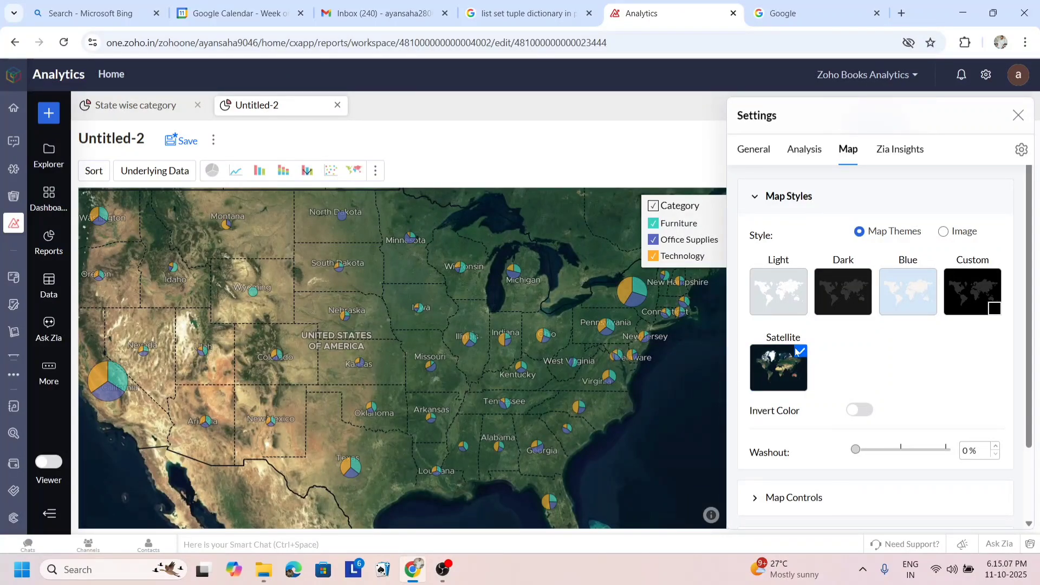
{"action": "left_click", "coordinate": [895, 289]}
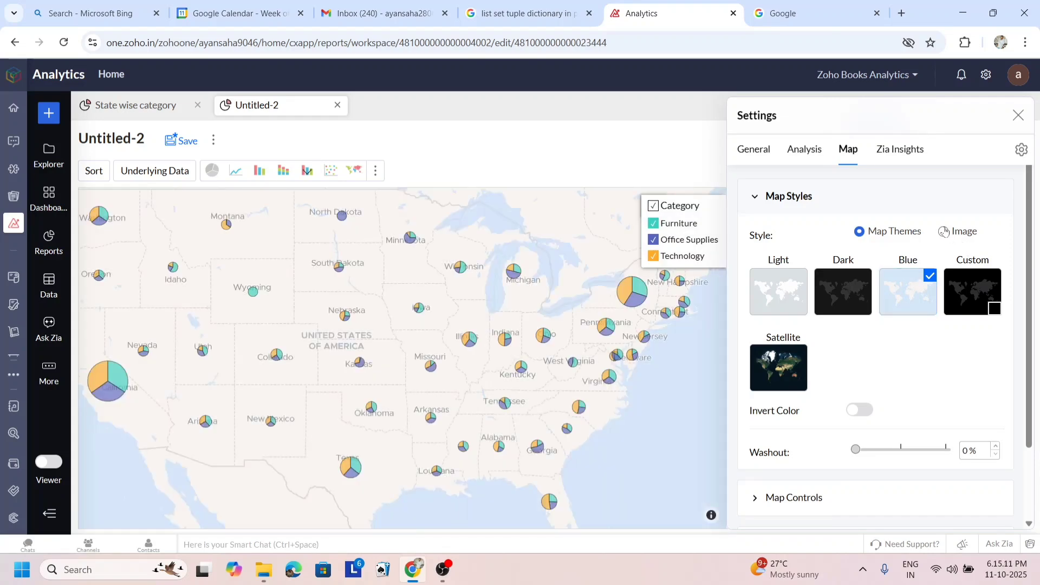
Look through the Zia Insights, Map, Analysis and General settings of the chart, and close the settings.
{"action": "left_click", "coordinate": [915, 151]}
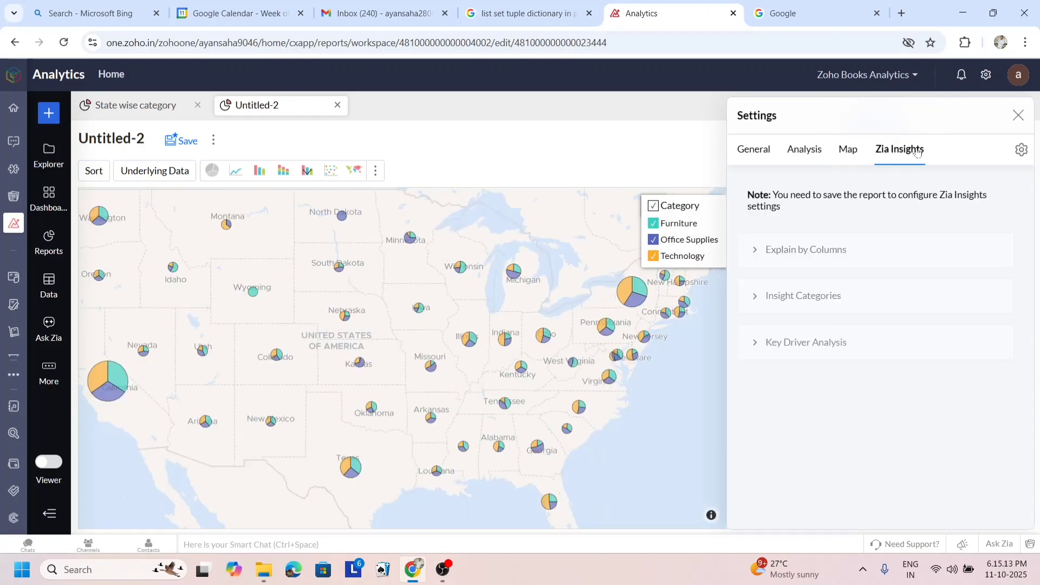
{"action": "left_click", "coordinate": [848, 150]}
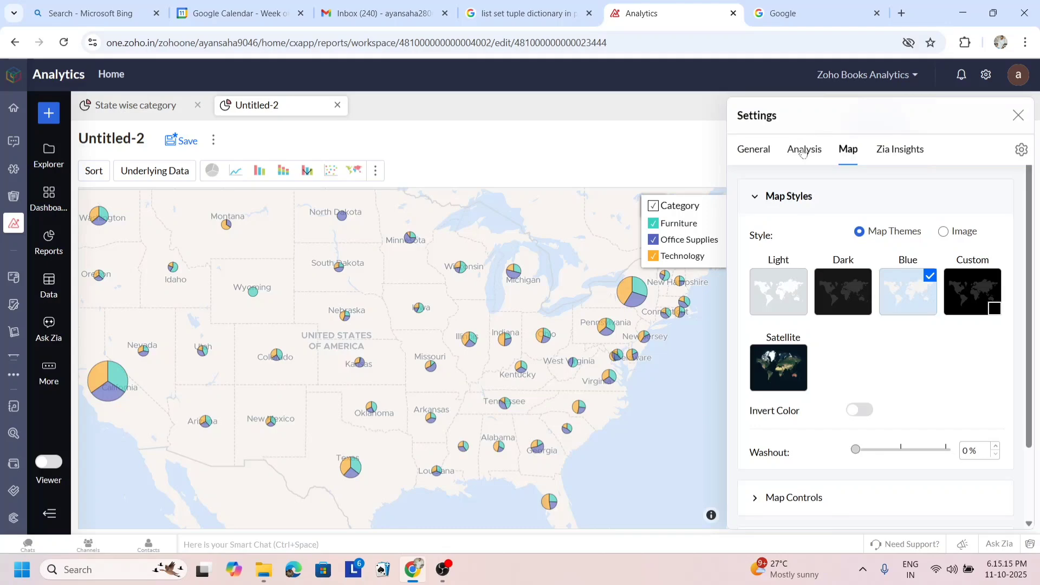
{"action": "left_click", "coordinate": [803, 152]}
{"action": "left_click", "coordinate": [756, 151]}
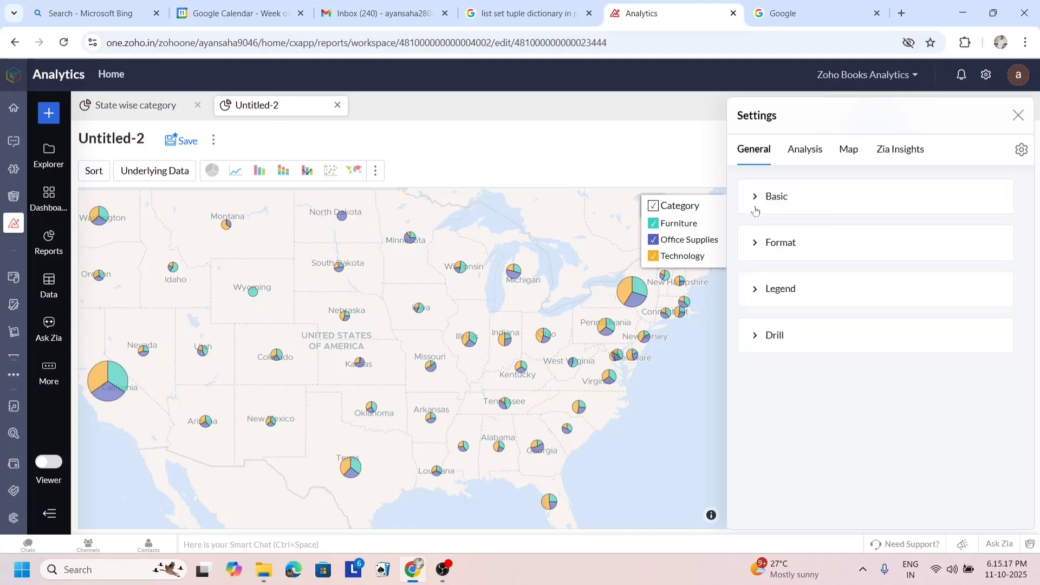
{"action": "left_click", "coordinate": [1018, 114]}
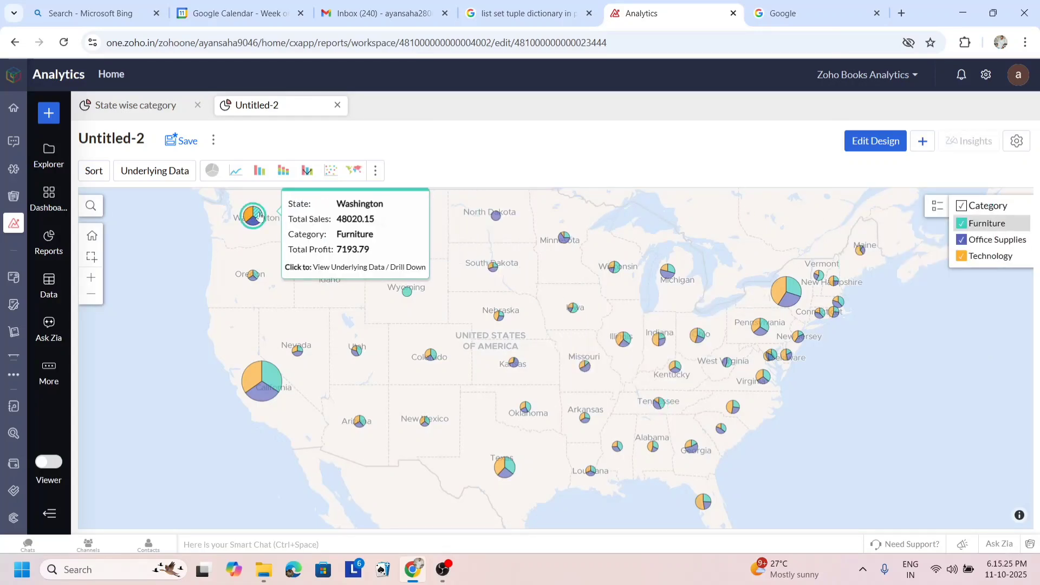
Check the state markers' tooltips on the restyled map, including the one for Alabama.
{"action": "mouse_move", "coordinate": [244, 289]}
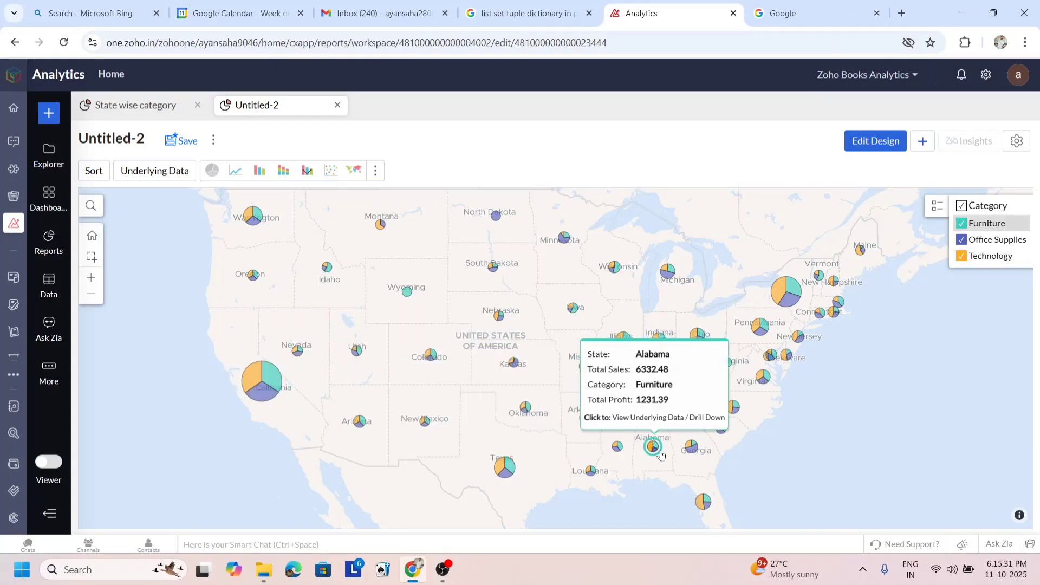
{"action": "mouse_move", "coordinate": [693, 455]}
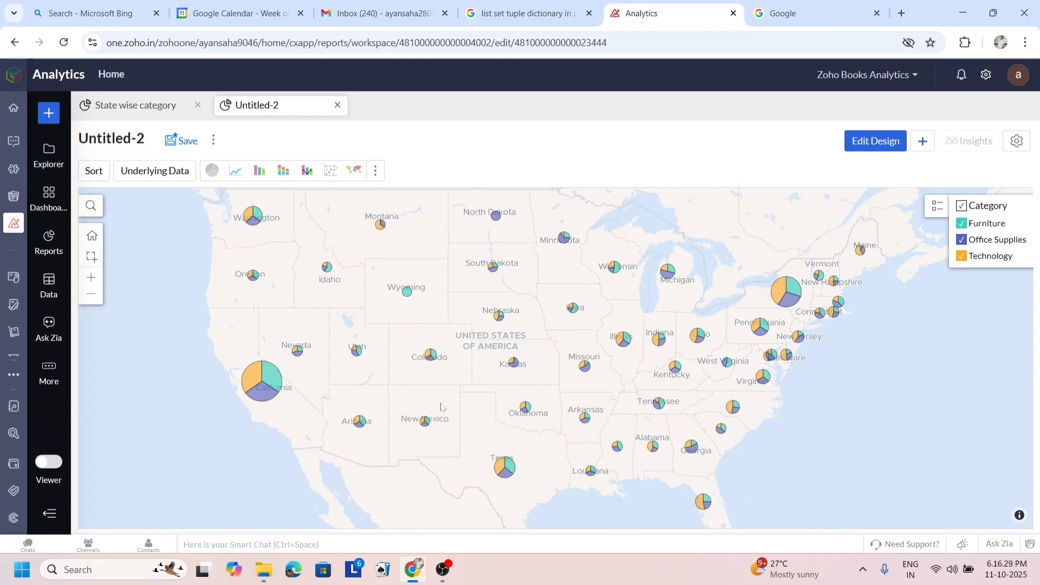
{"action": "mouse_move", "coordinate": [449, 577]}
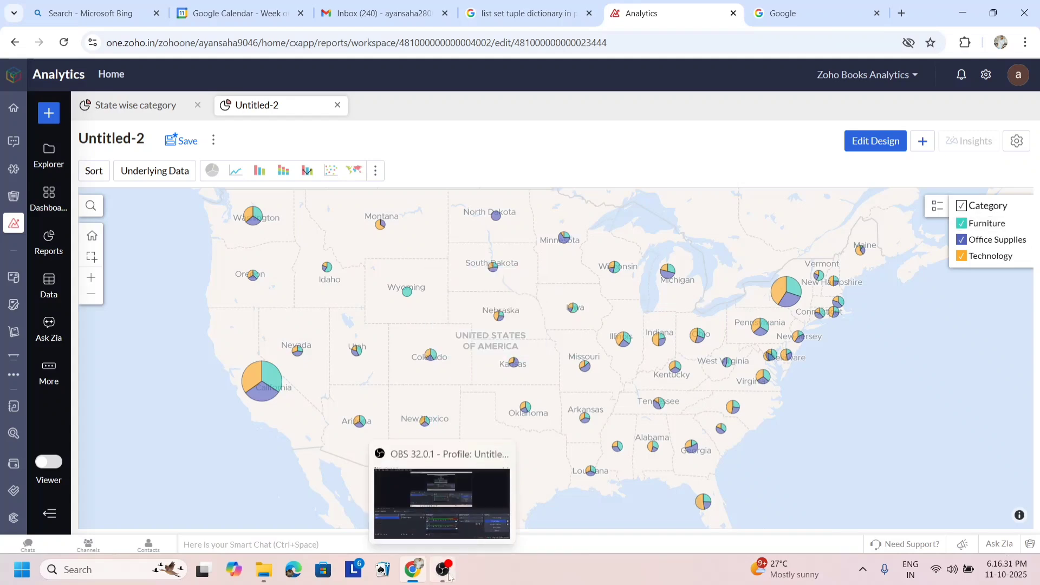